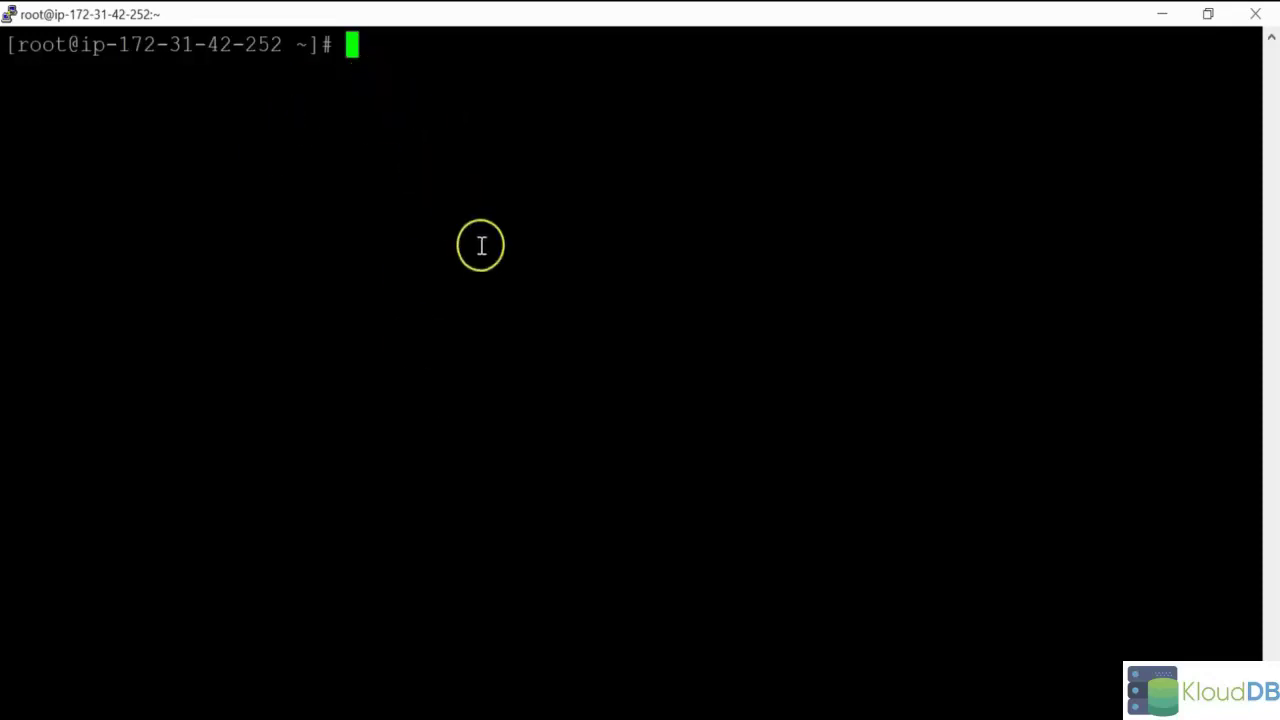
Step: Copy the percona-release-0.1-4.noarch.rpm yum install command from the Notepad notes, run it in the terminal, and approve the installation
key(alt+Tab)
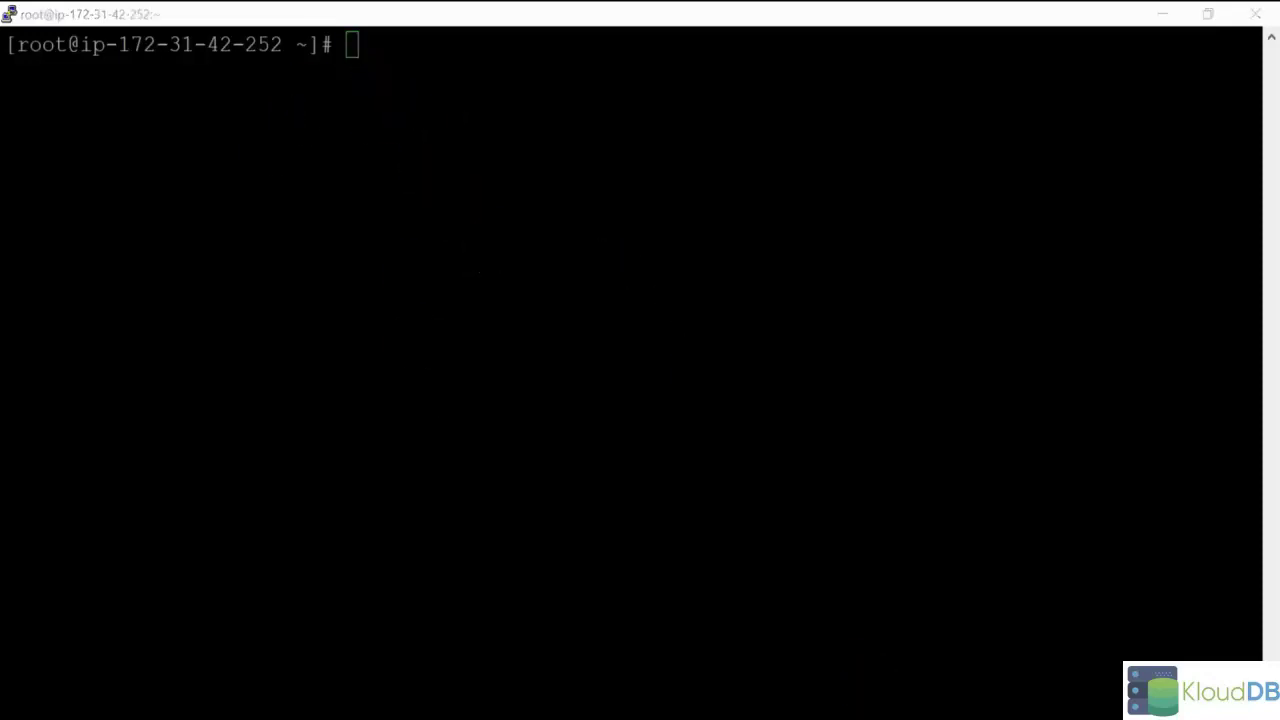
drag(872, 58, 6, 30)
key(ctrl+c)
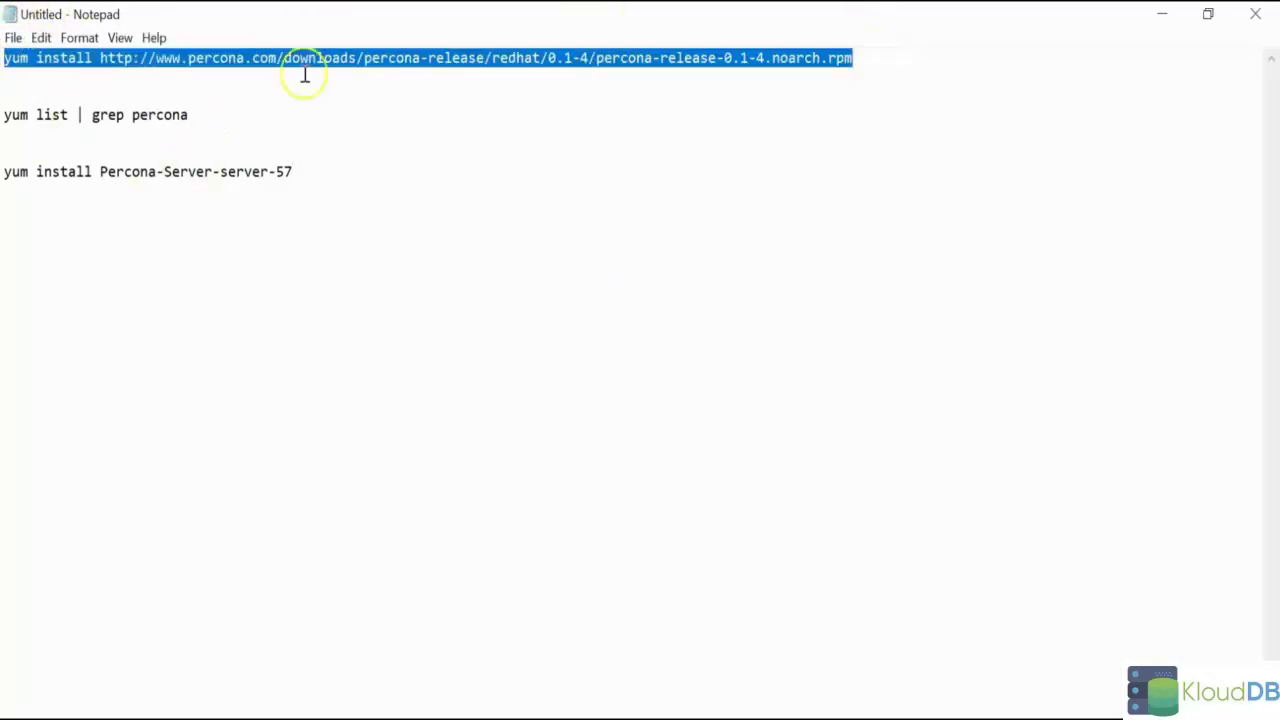
click(1160, 14)
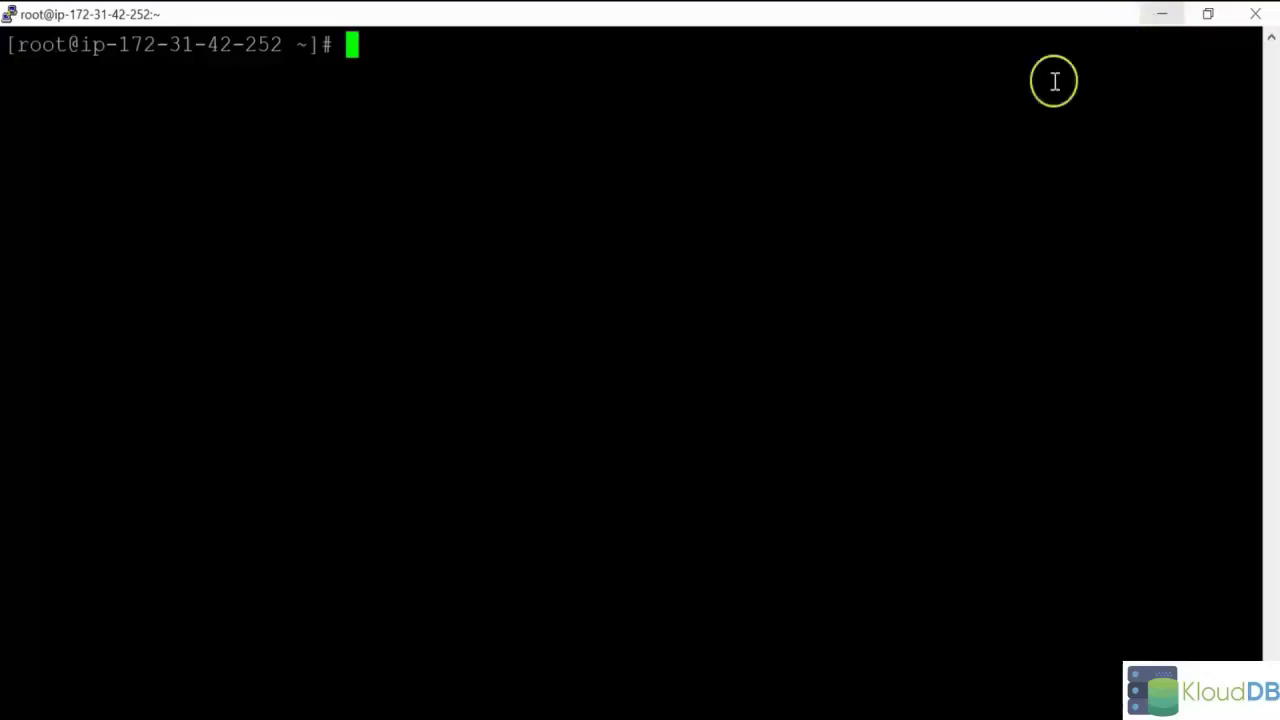
right_click(708, 274)
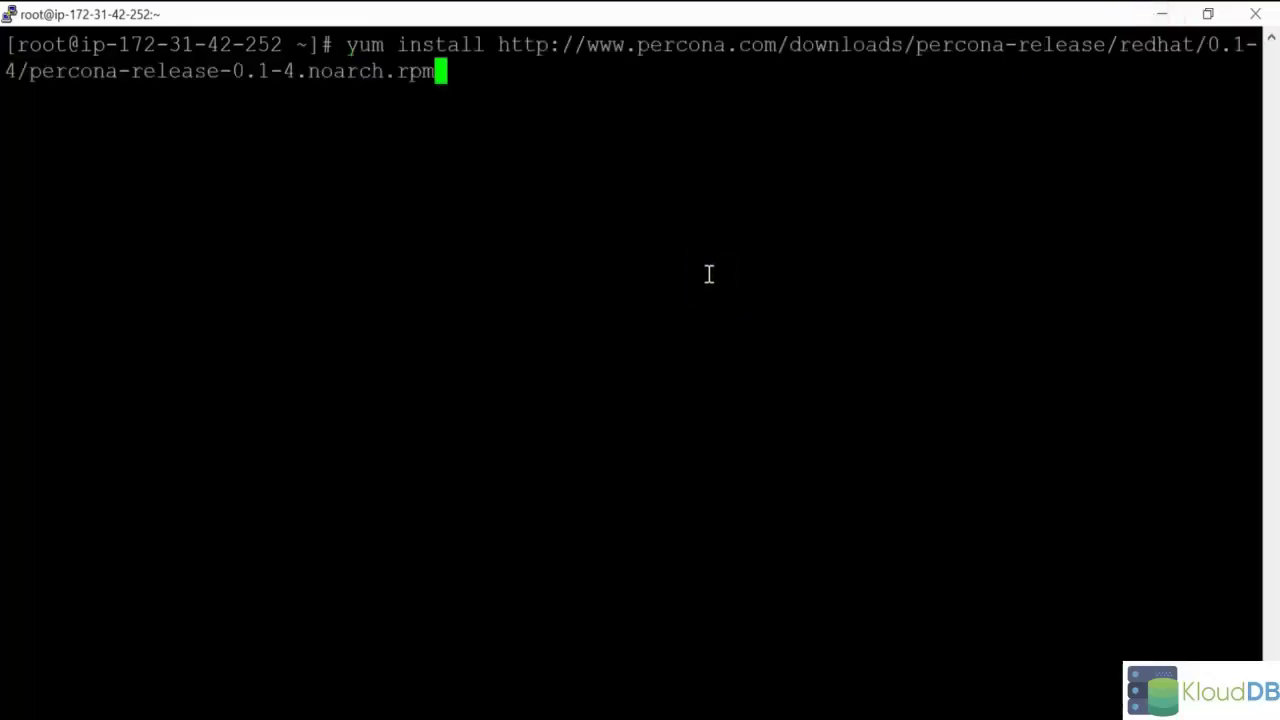
key(Return)
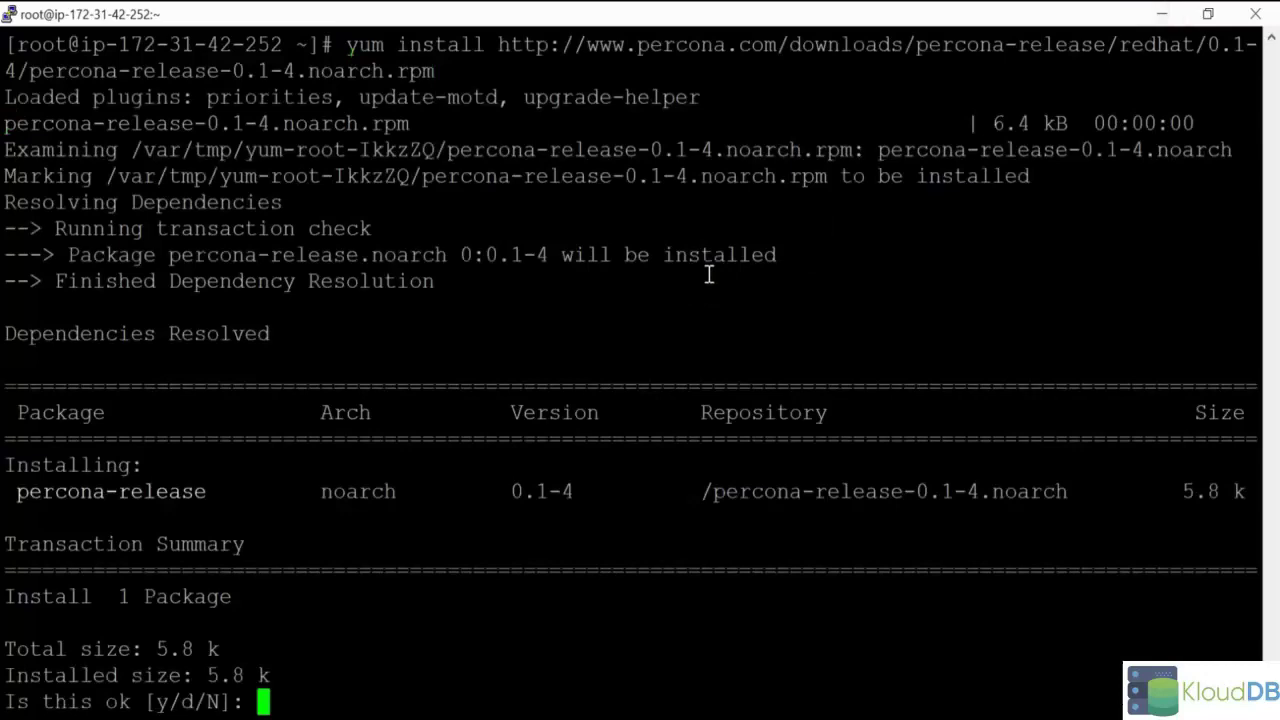
text(y)
key(Return)
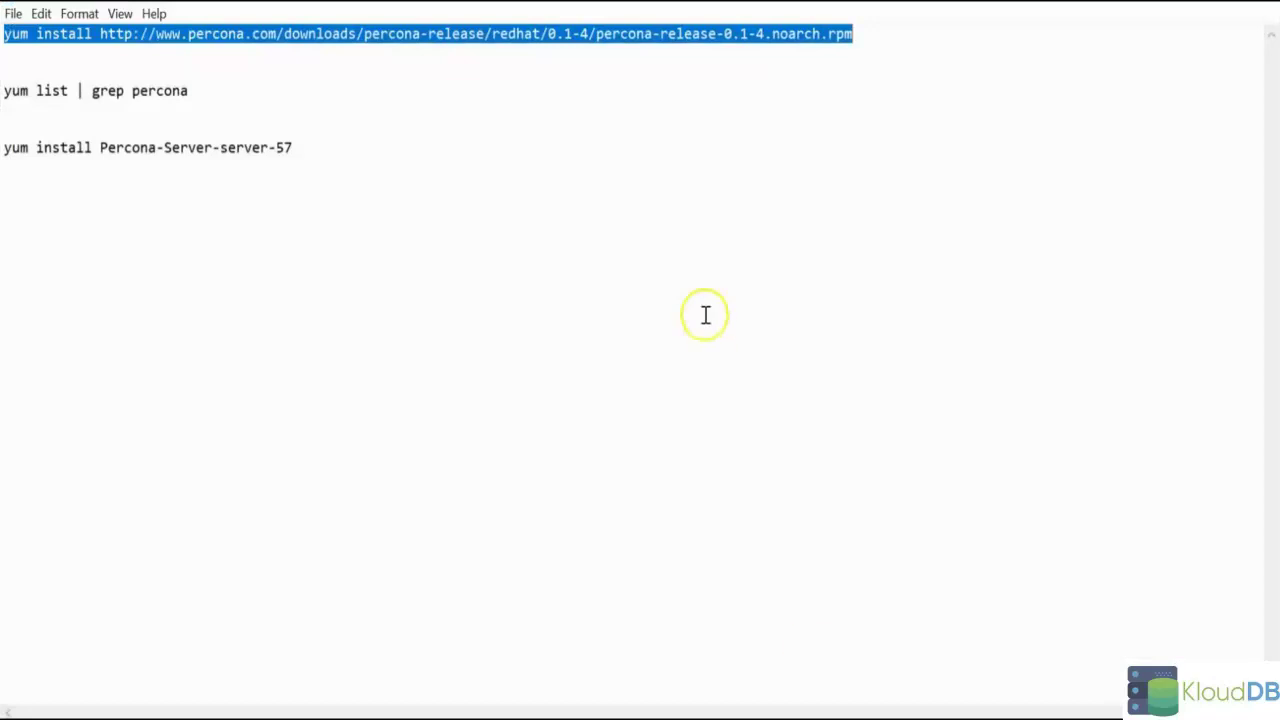
Step: Copy yum list | grep percona from the Notepad notes and run it in the terminal to list the Percona packages
click(234, 104)
key(shift+Home)
key(ctrl+c)
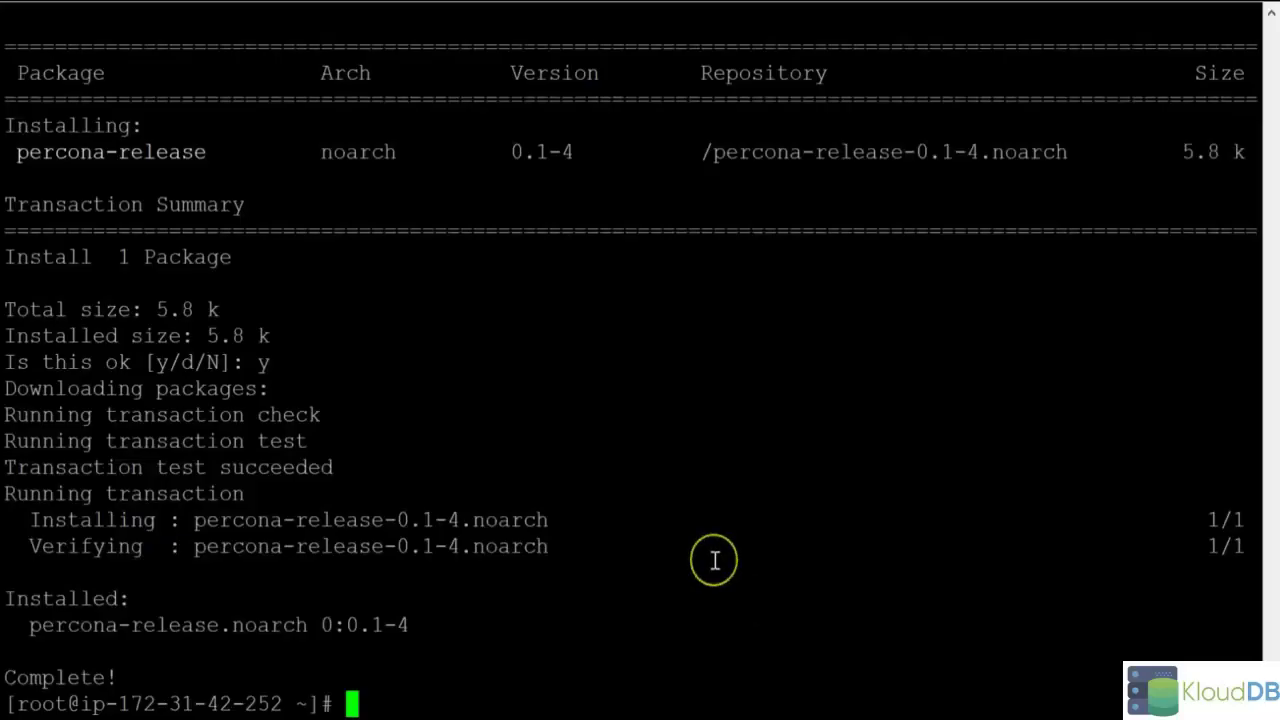
key(Return)
right_click(713, 560)
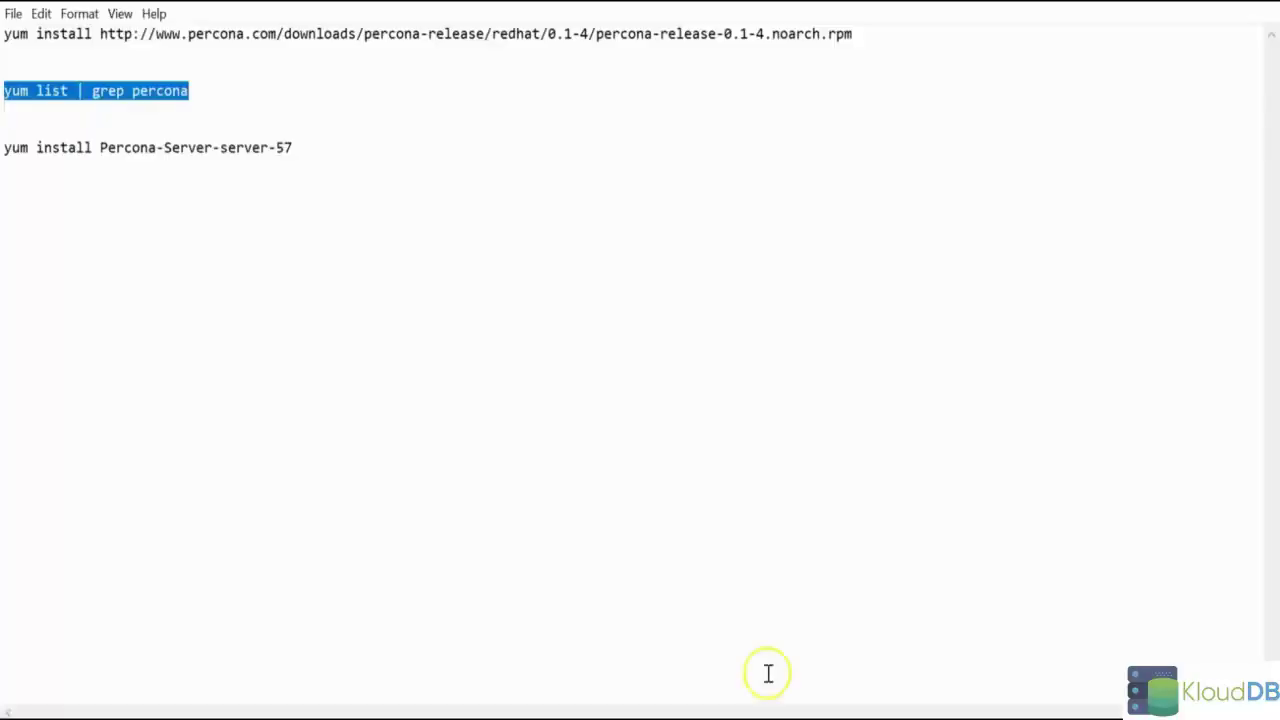
Step: Copy yum install Percona-Server-server-57 from the Notepad notes and run it in the terminal
drag(329, 154, 124, 111)
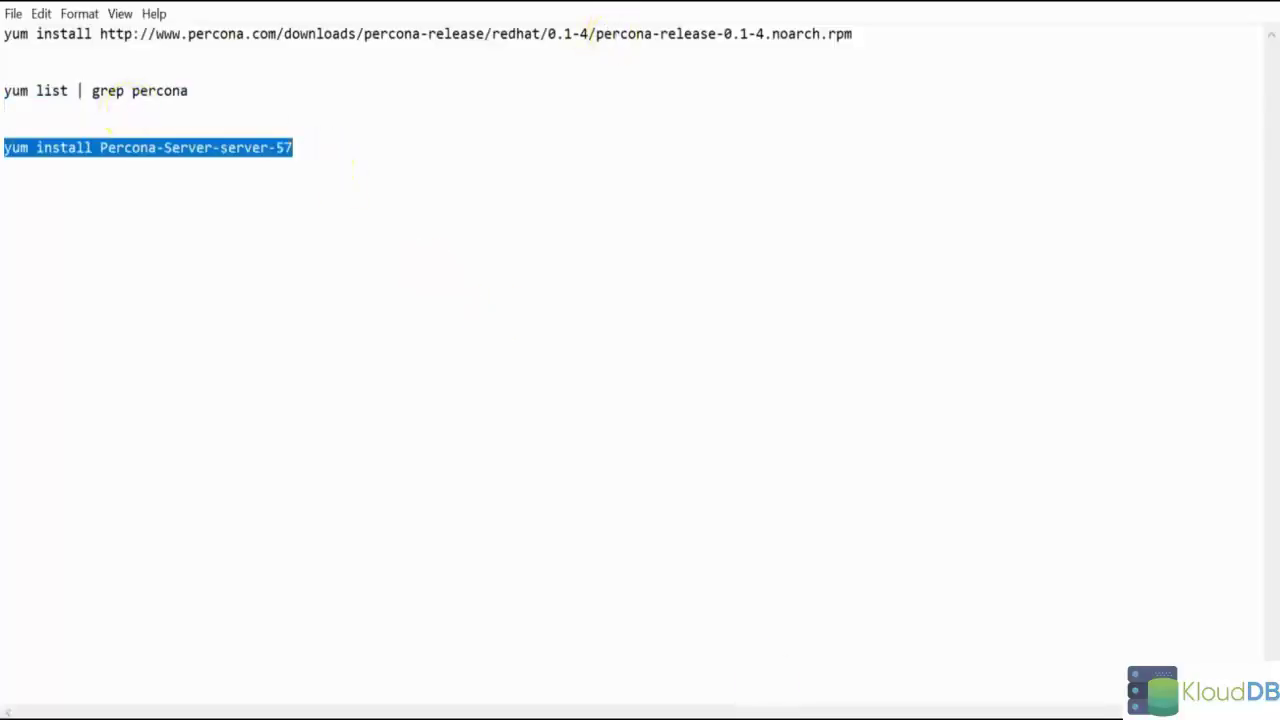
key(ctrl+c)
key(alt+Tab)
click(714, 408)
click(646, 503)
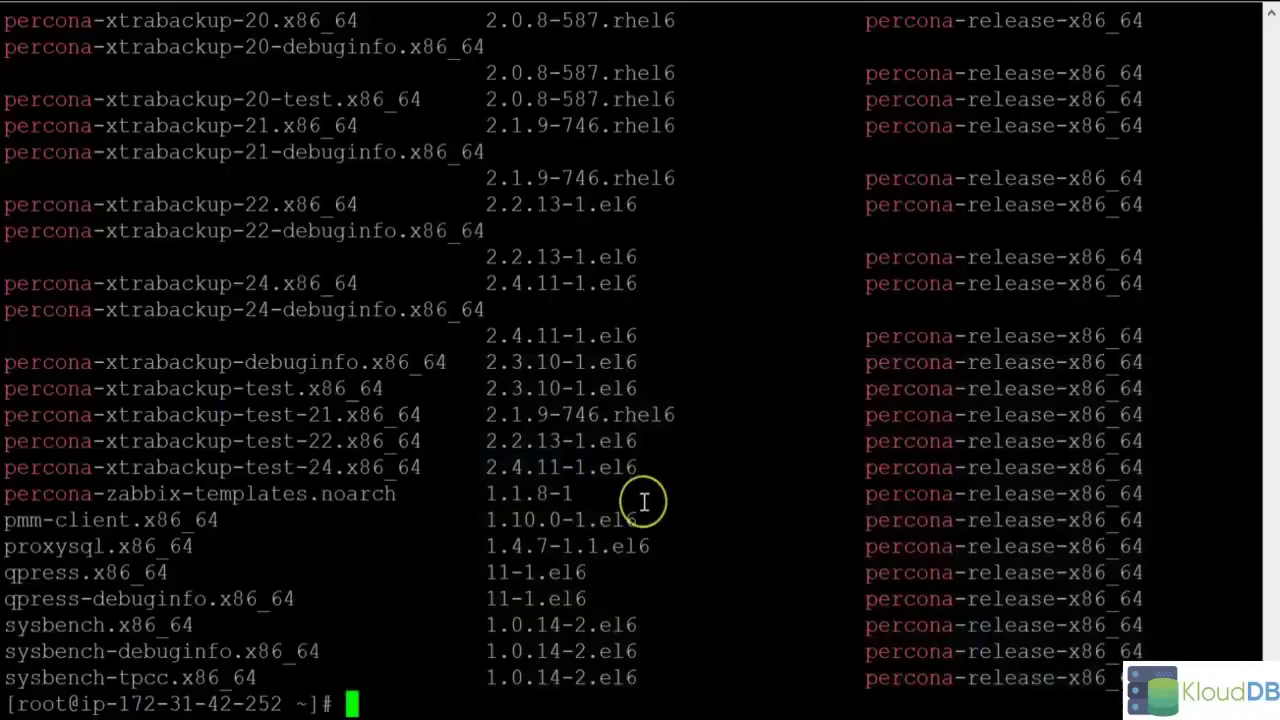
key(Return)
key(Return)
right_click(645, 503)
key(Return)
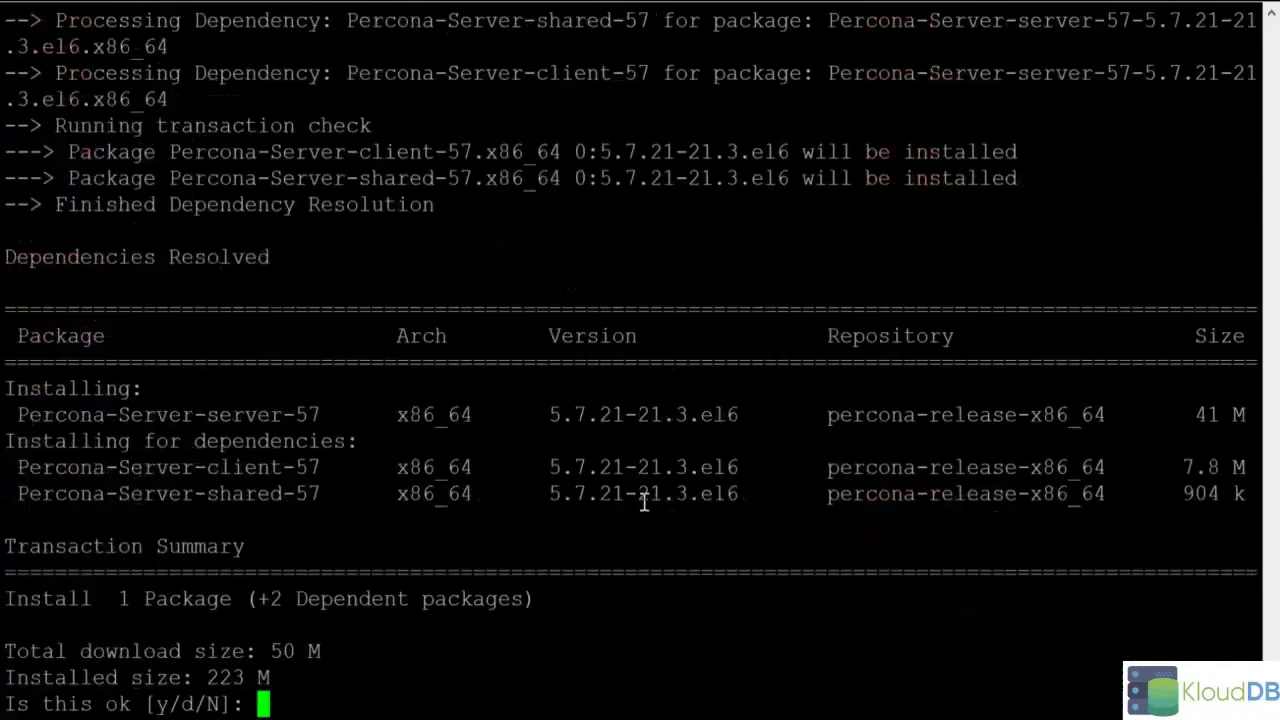
Step: Approve the Percona-Server-server-57 installation with its dependencies and accept the import of the Percona GPG key
drag(10, 414, 314, 412)
click(318, 416)
text(y)
key(Return)
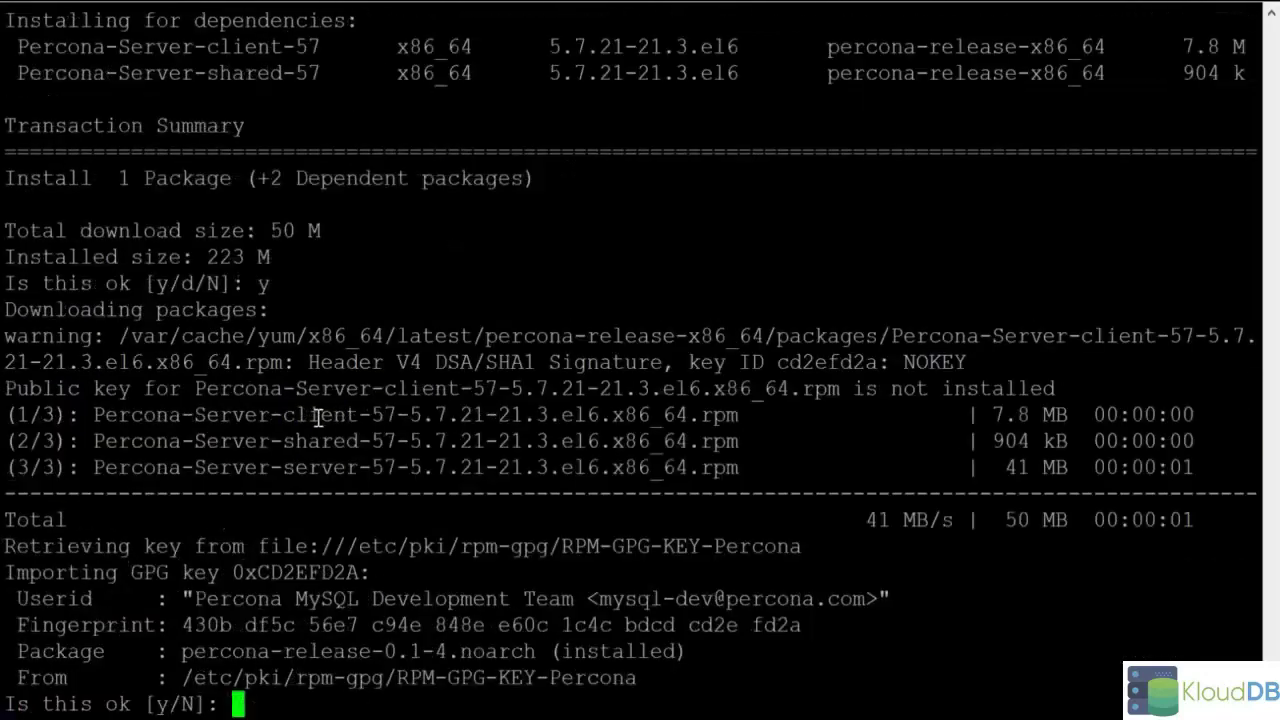
text(y)
key(Return)
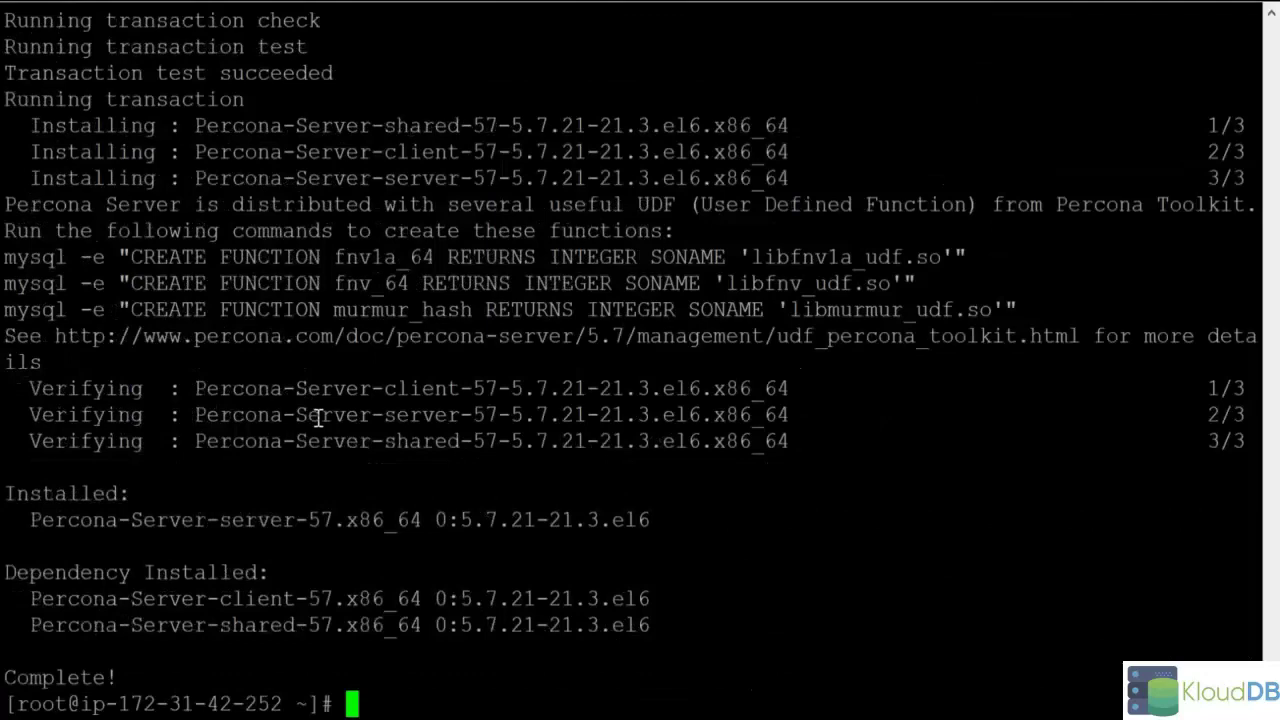
Step: List the installed Percona packages with rpm -qa | grep -i percona
double_click(391, 186)
click(623, 420)
text(rpm)
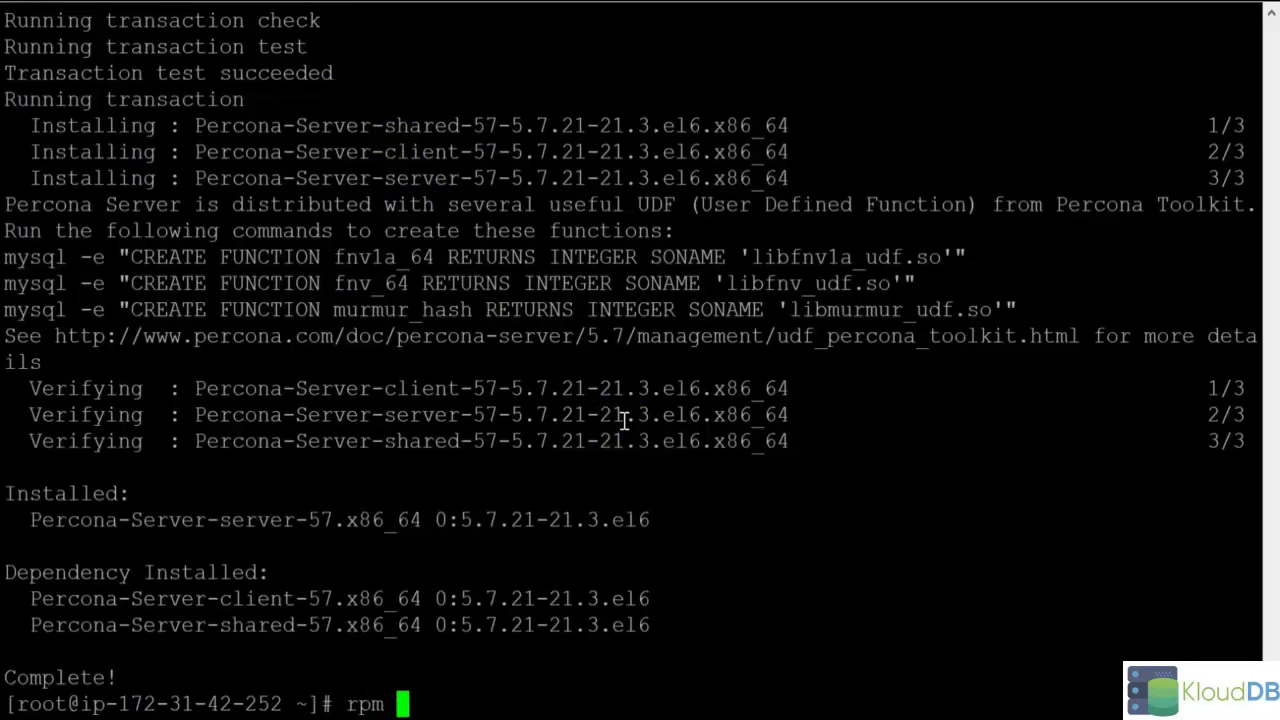
key(BackSpace)
key(BackSpace)
key(BackSpace)
key(BackSpace)
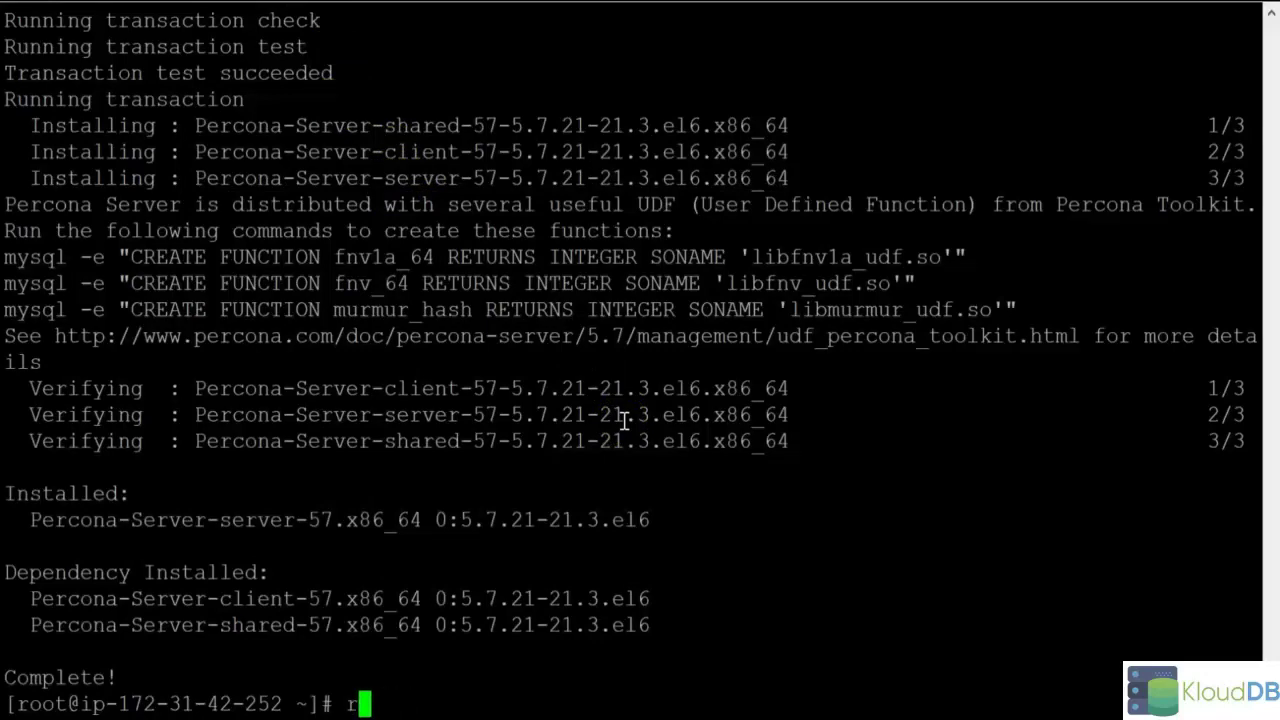
text(rpm -qa | grep -i )
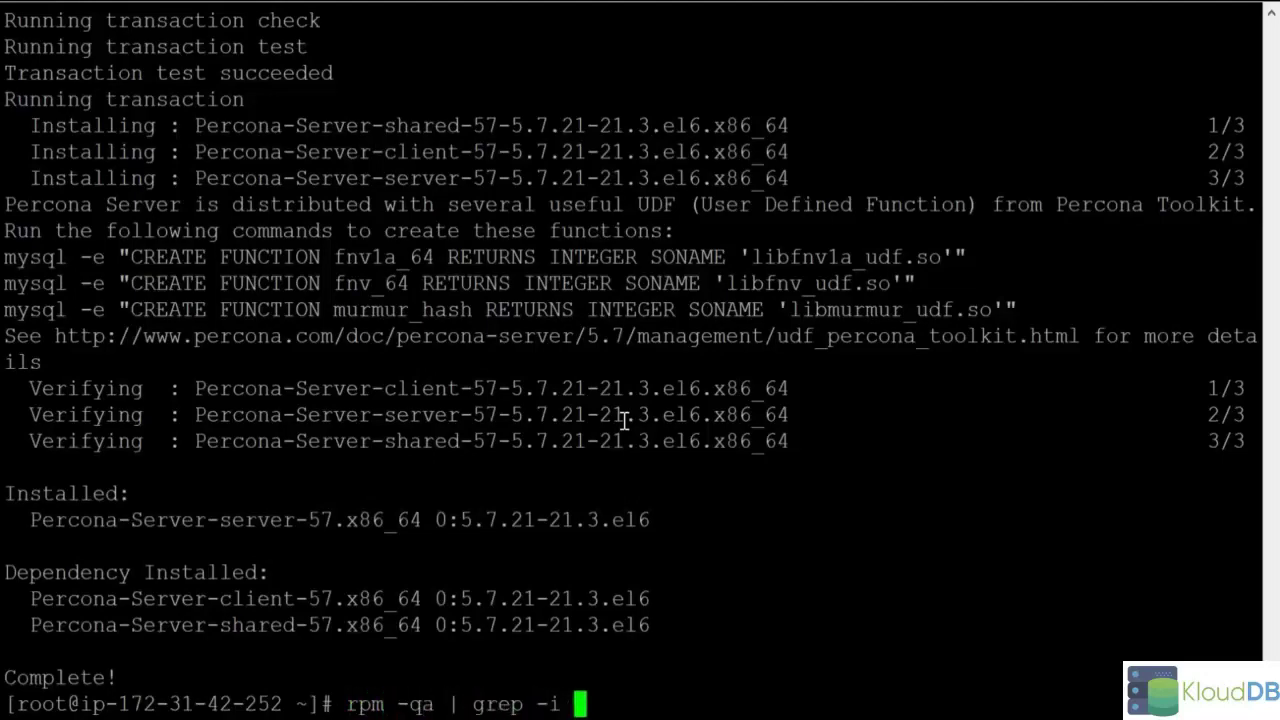
text(percona)
key(Return)
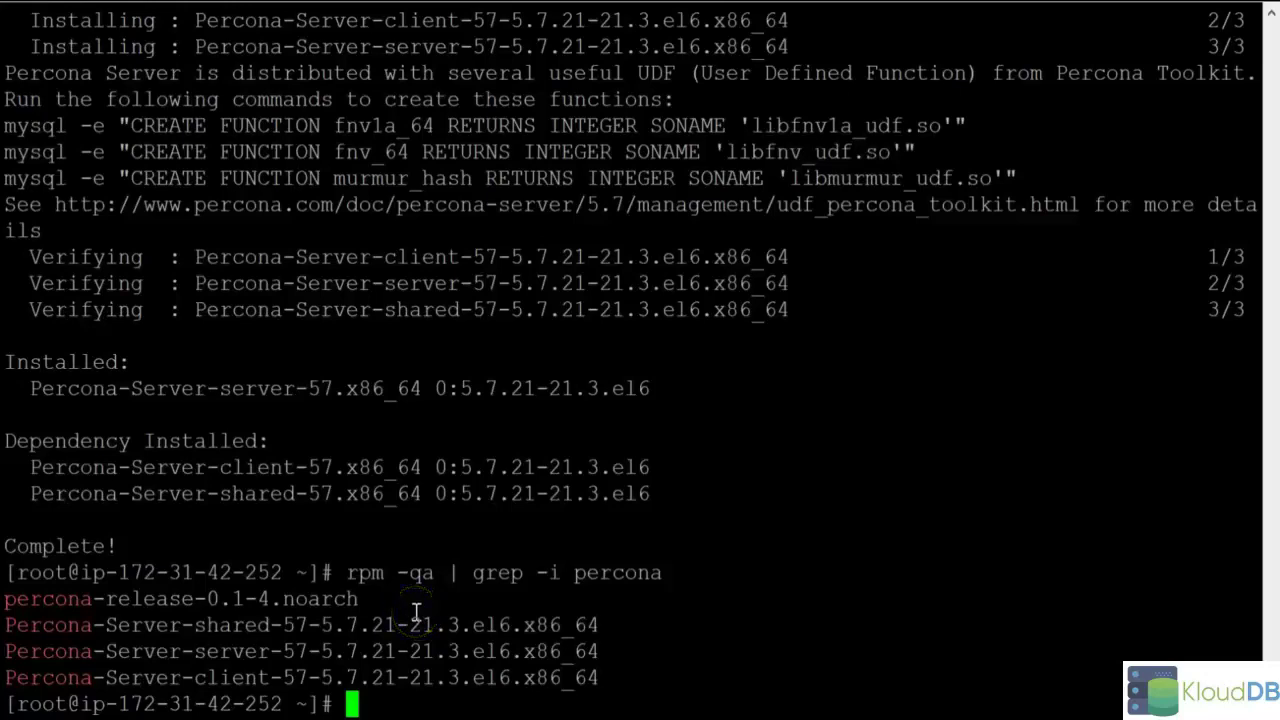
Step: Display the contents of the /etc/my.cnf configuration file with cat
text(cat)
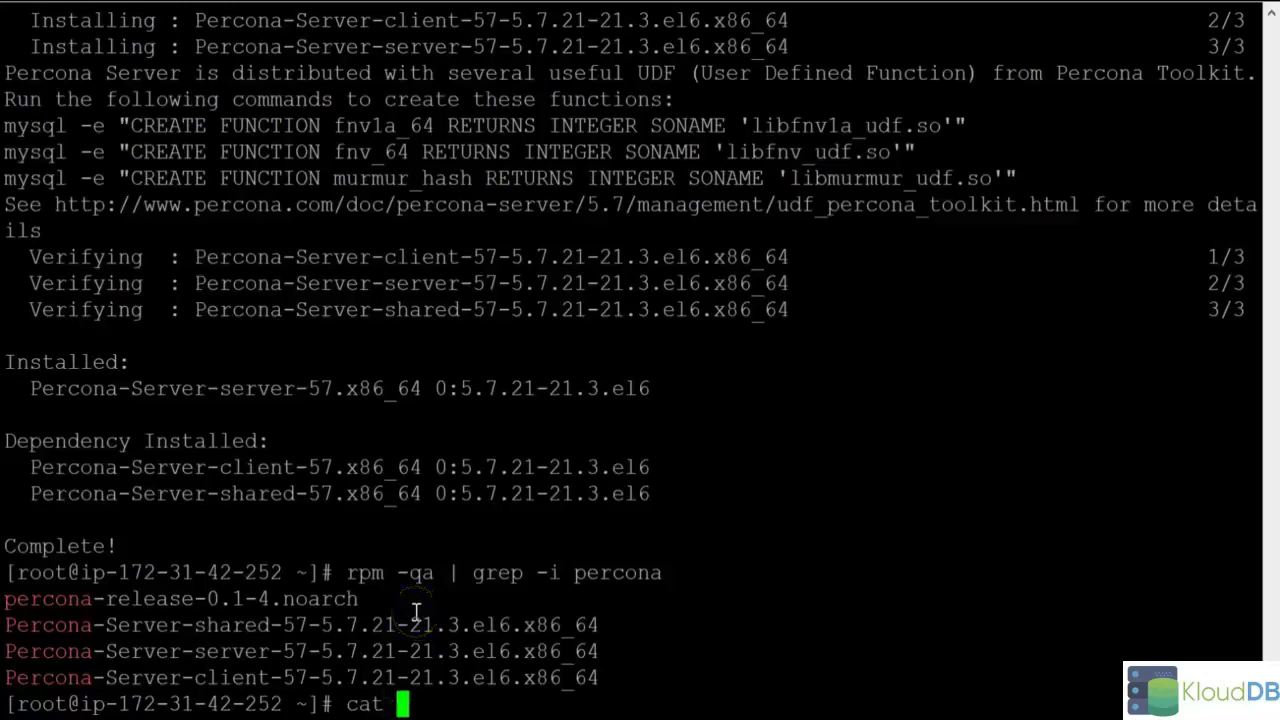
text( /etc/m)
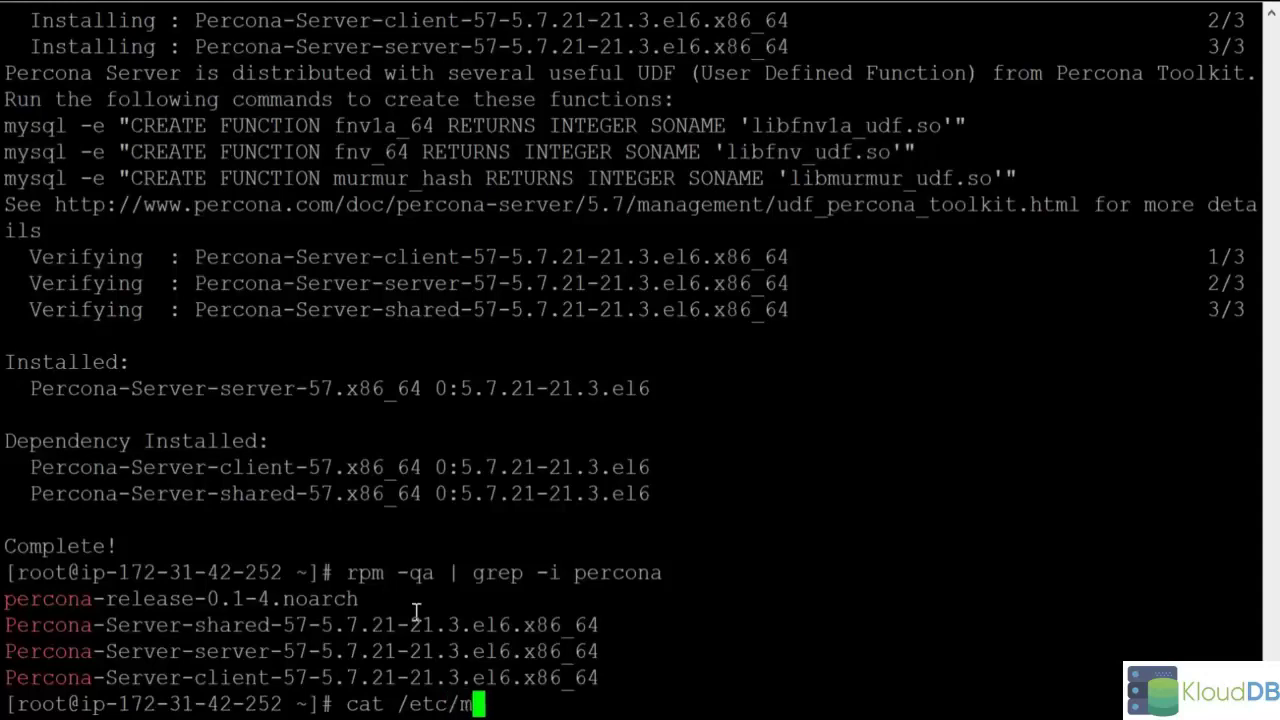
text(y.cnf)
key(Return)
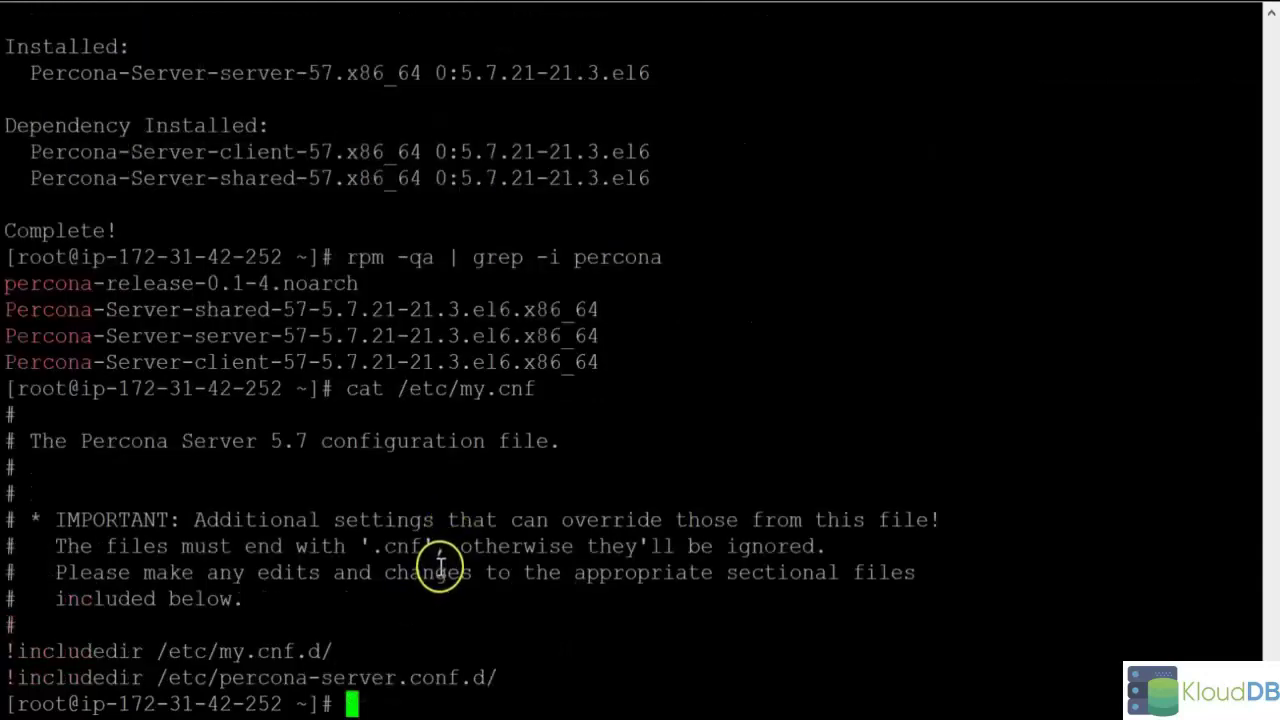
Step: Open /etc/my.cnf in vi and insert a [mysqld] section header above the includedir lines
text(vi /etc/my.cn)
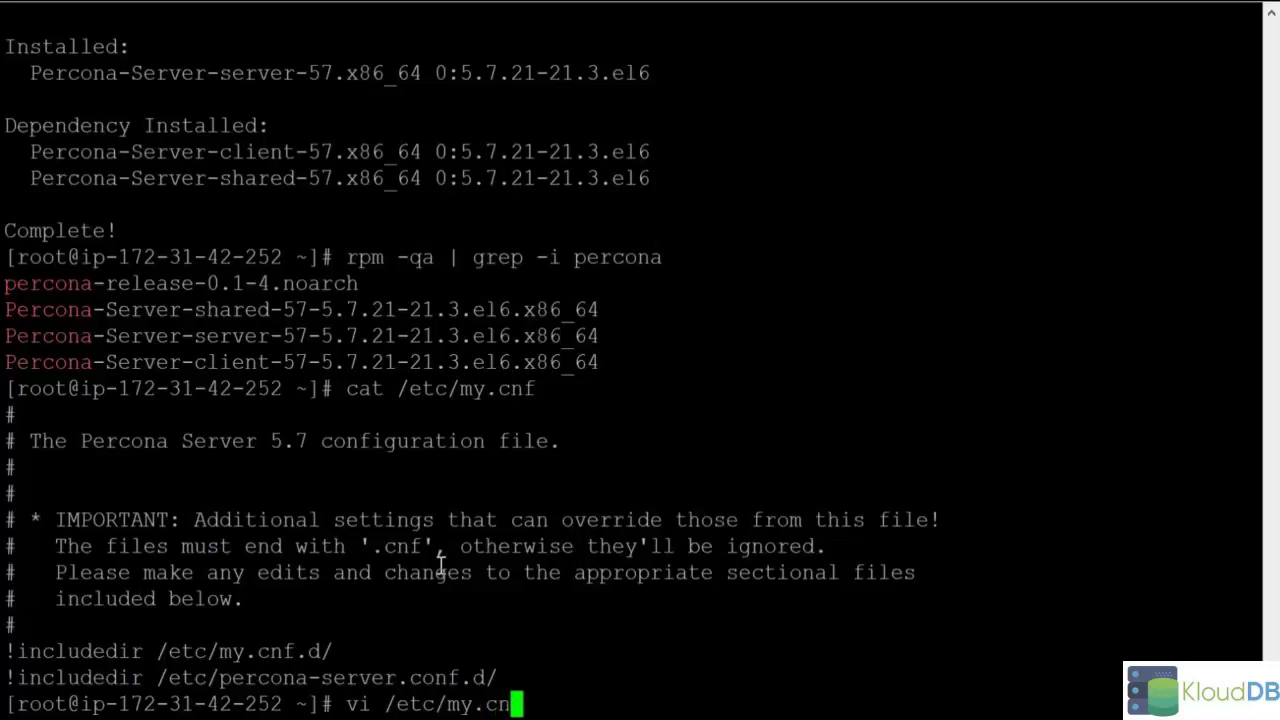
text(f)
key(Return)
key(Down)
key(Down)
key(Down)
key(Down)
key(Down)
key(Down)
key(Down)
key(Down)
key(Down)
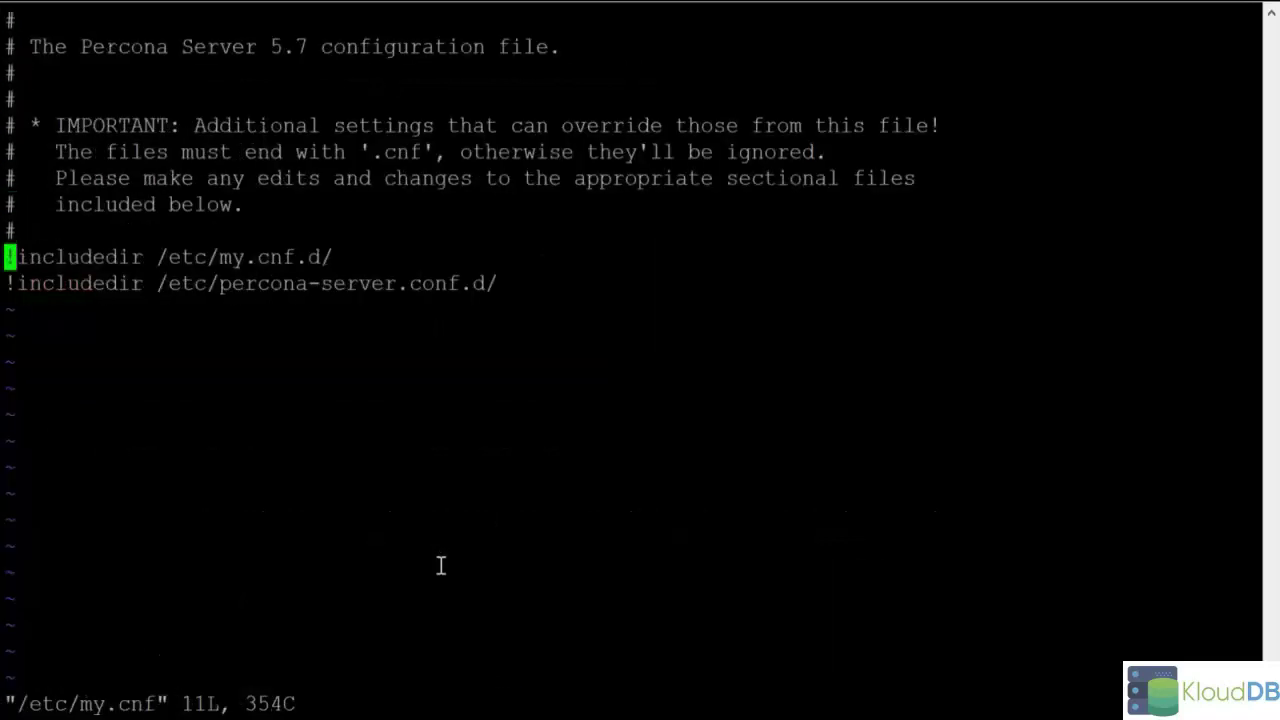
key(i)
key(Return)
key(Return)
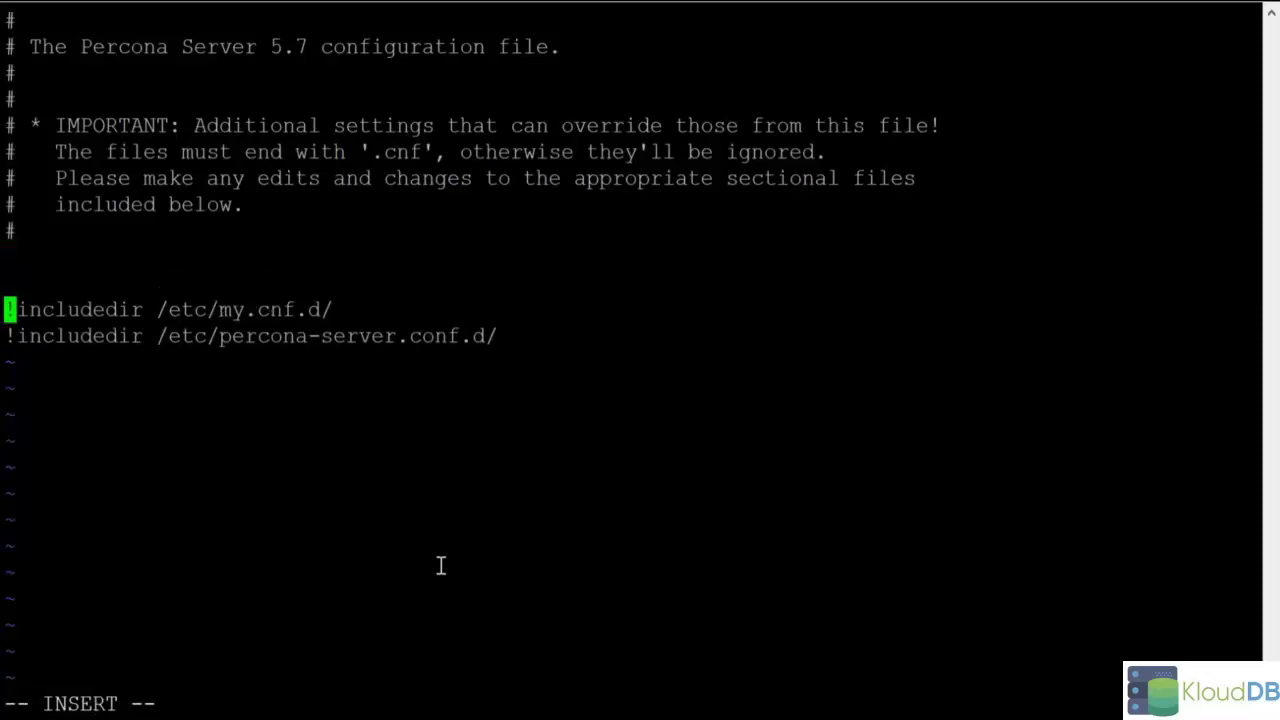
key(Up)
key(Up)
text([my)
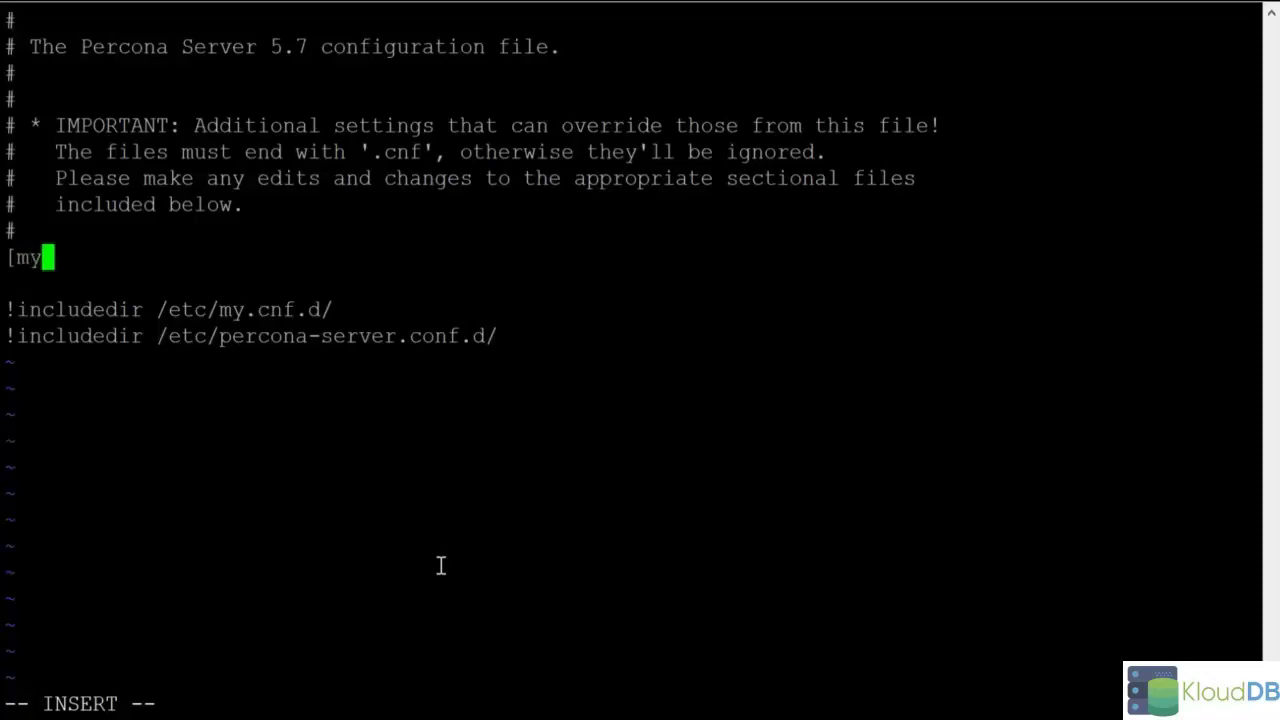
text(sqld)
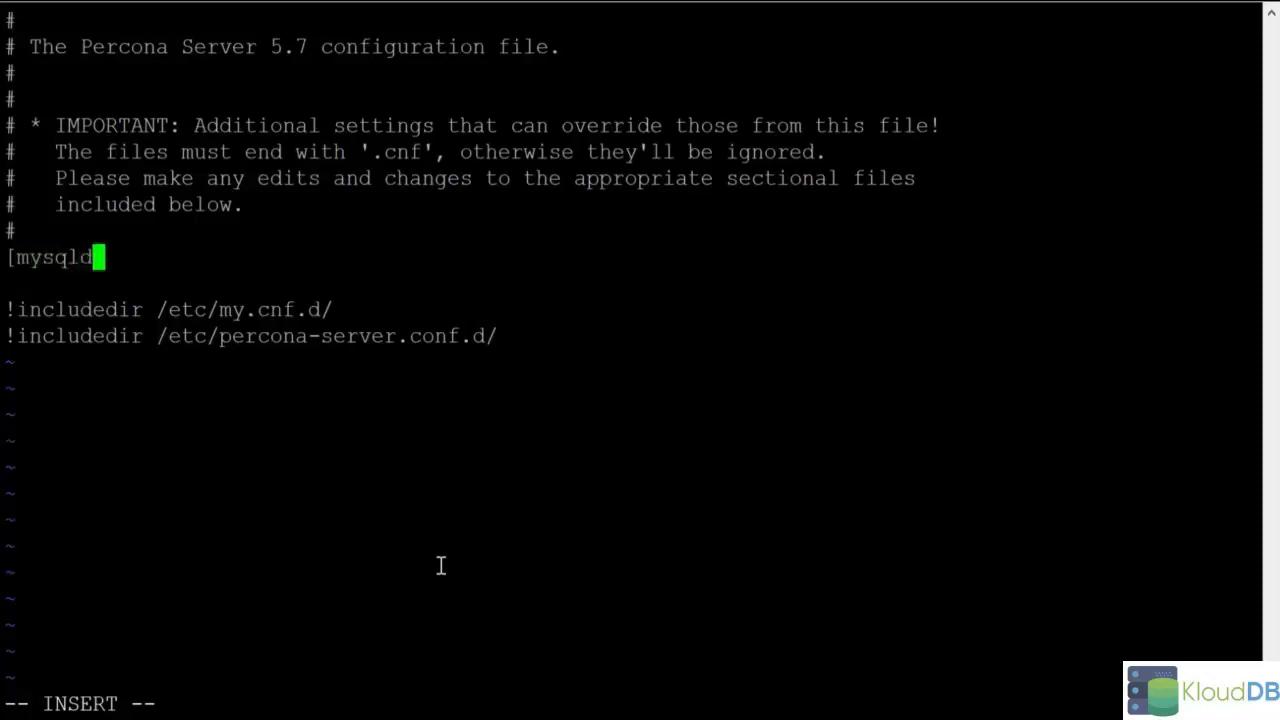
text(])
key(Return)
Step: Add expire_logs_days=7 under the [mysqld] header, then save the file and quit vi
text(expire)
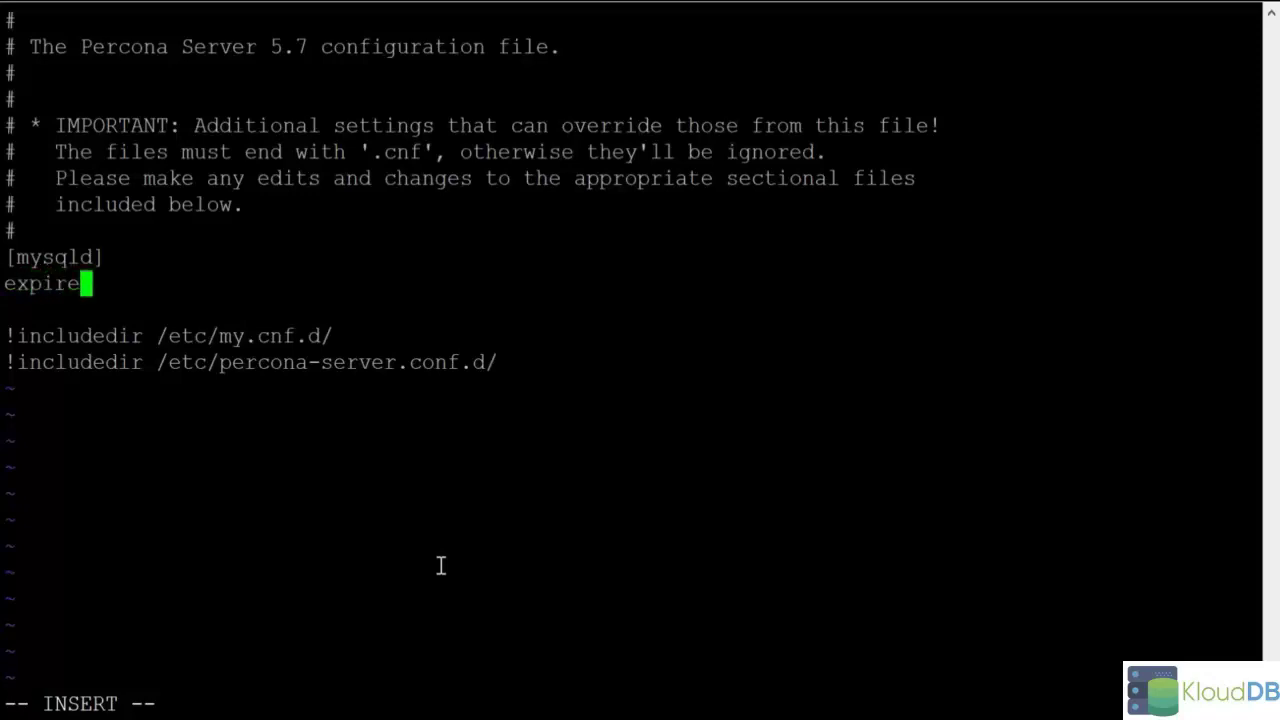
text(_lo)
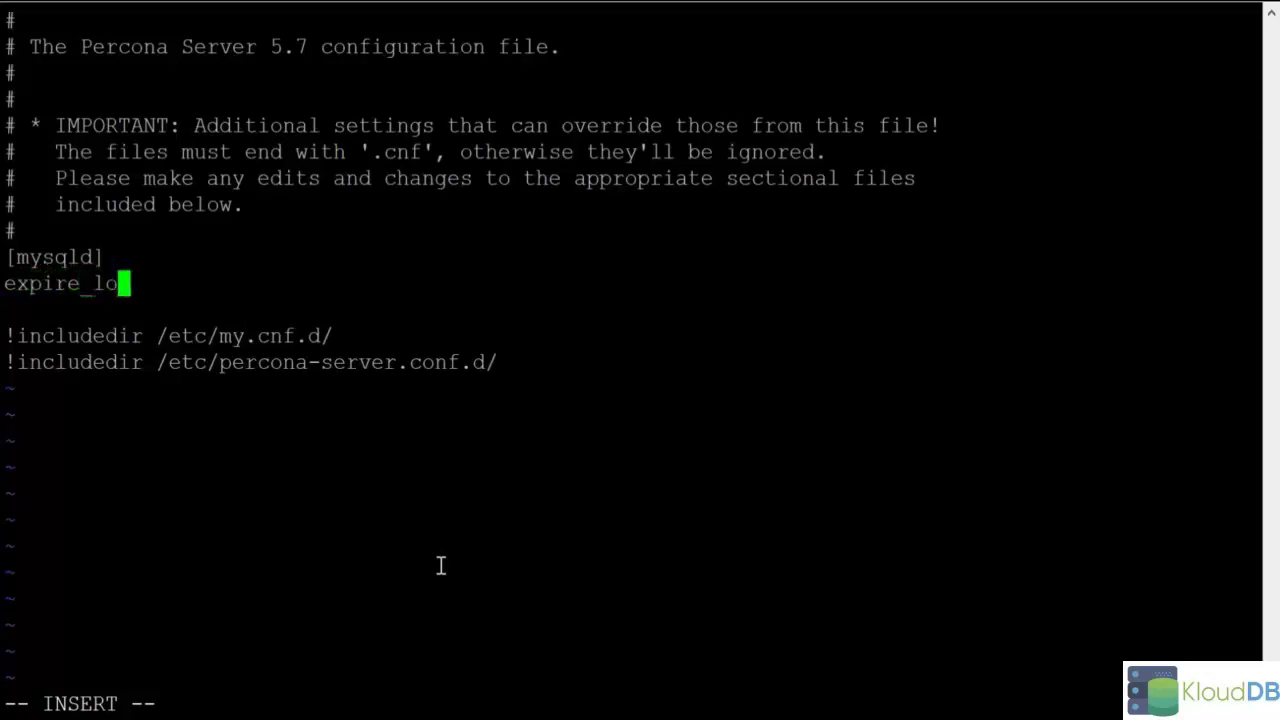
text(gs_day)
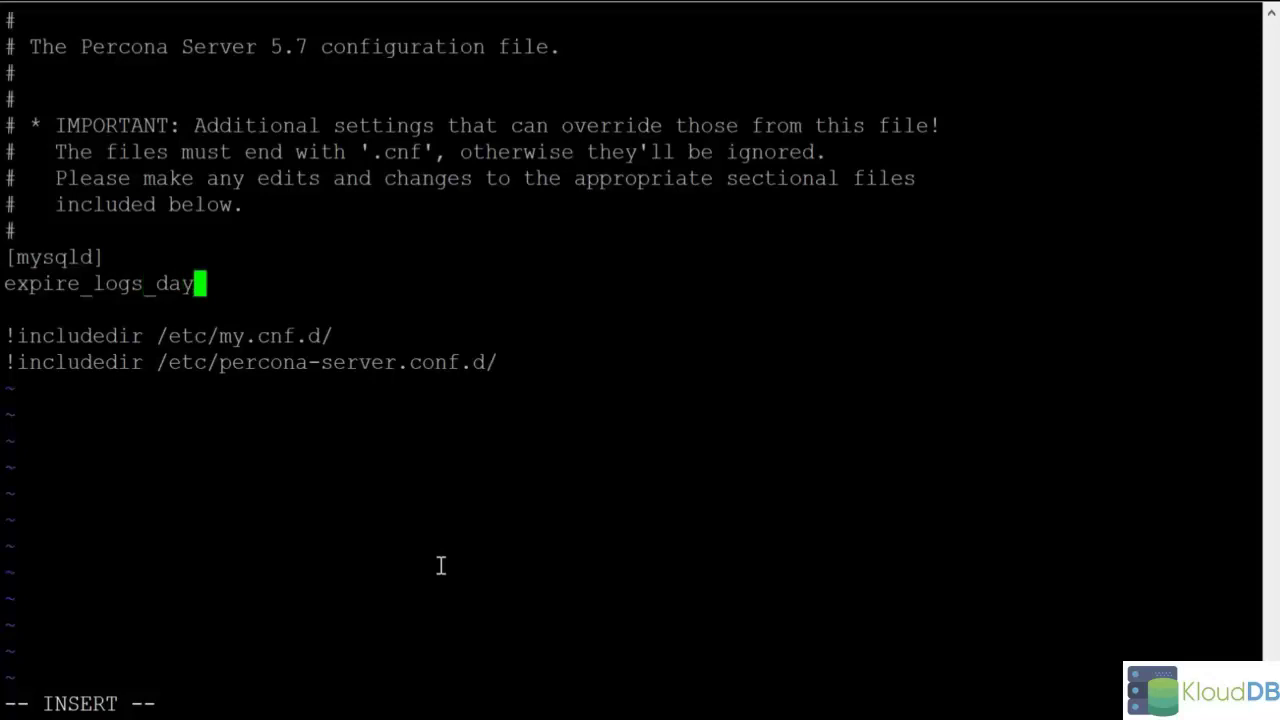
text(s=7)
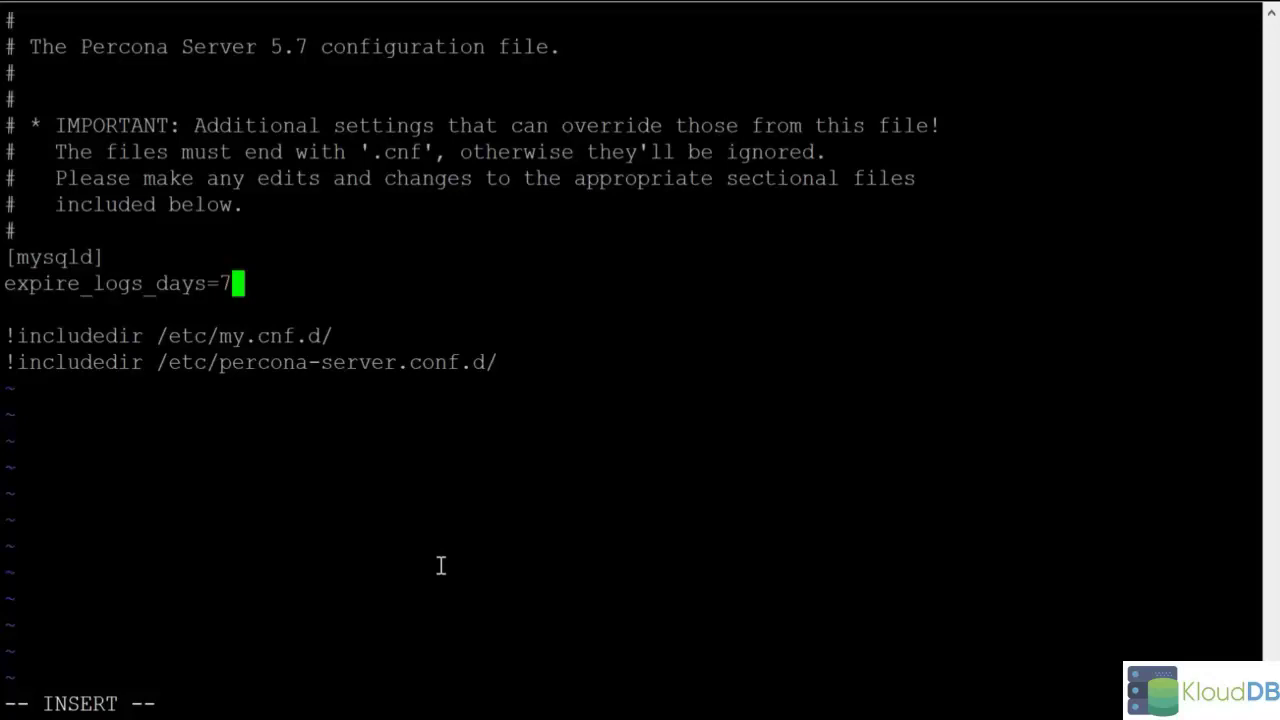
key(Escape)
text(:wq!)
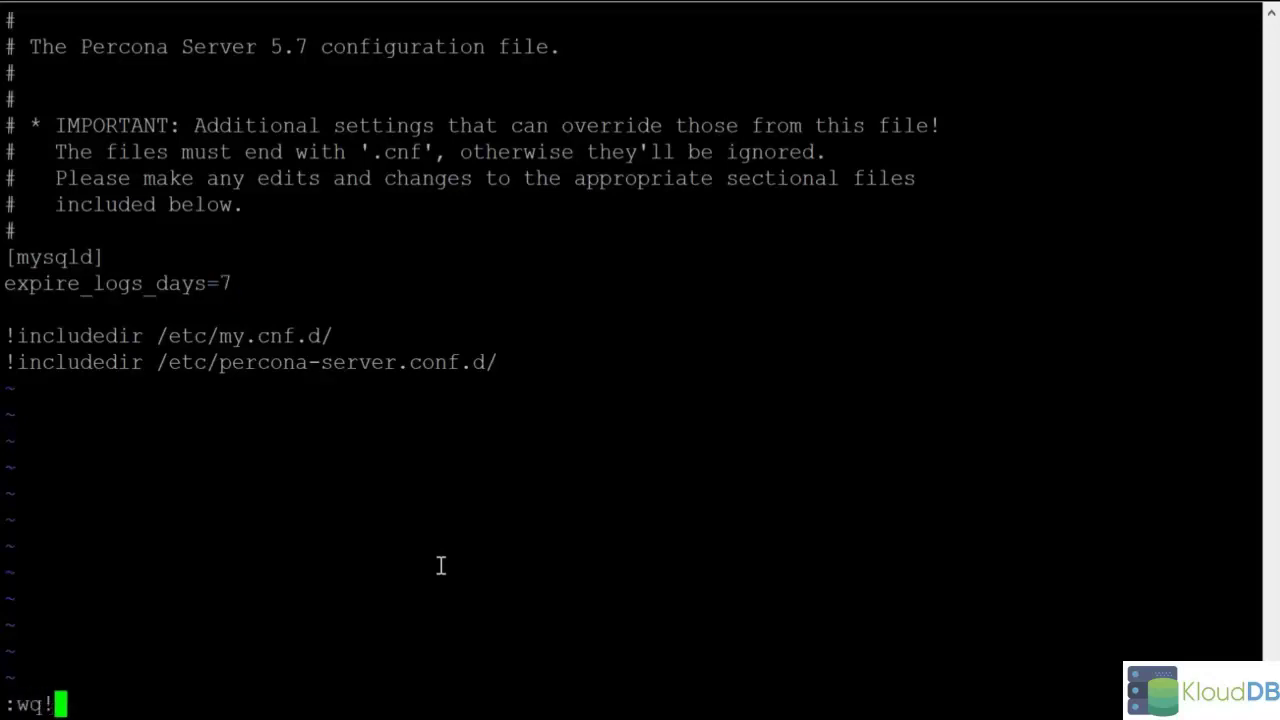
key(Return)
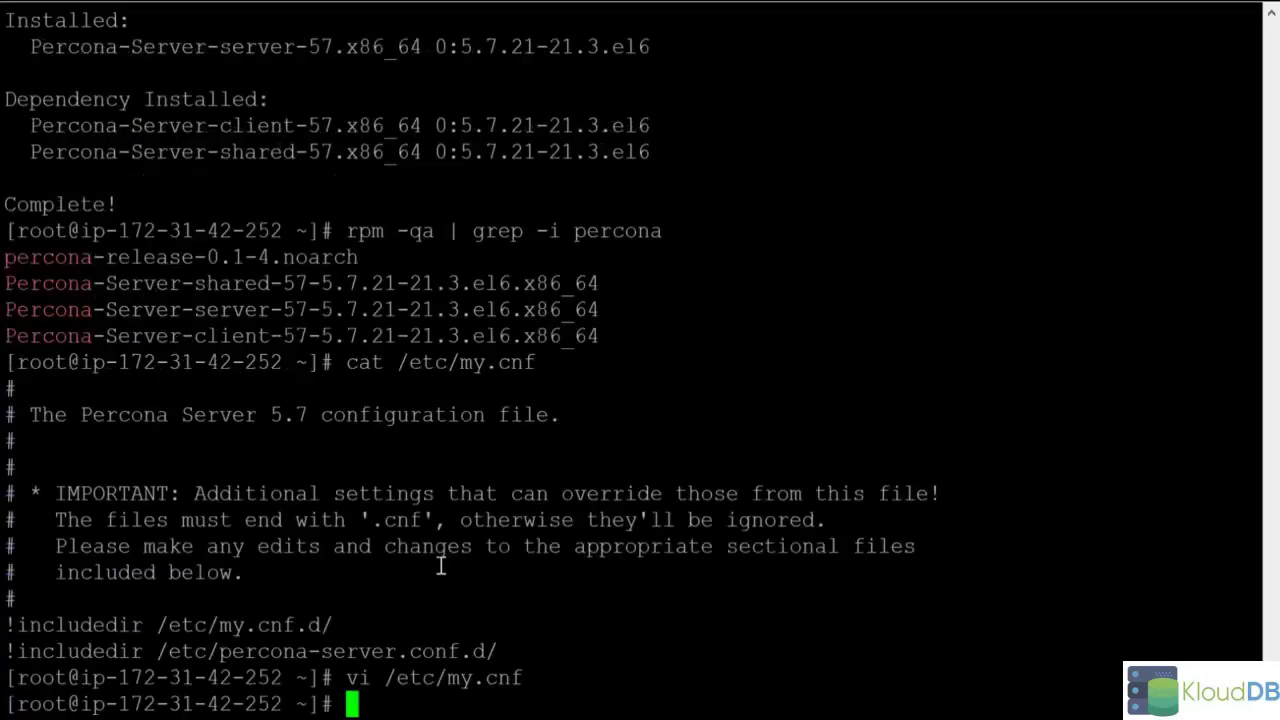
Step: Start the MySQL server with service mysql start
text(serv)
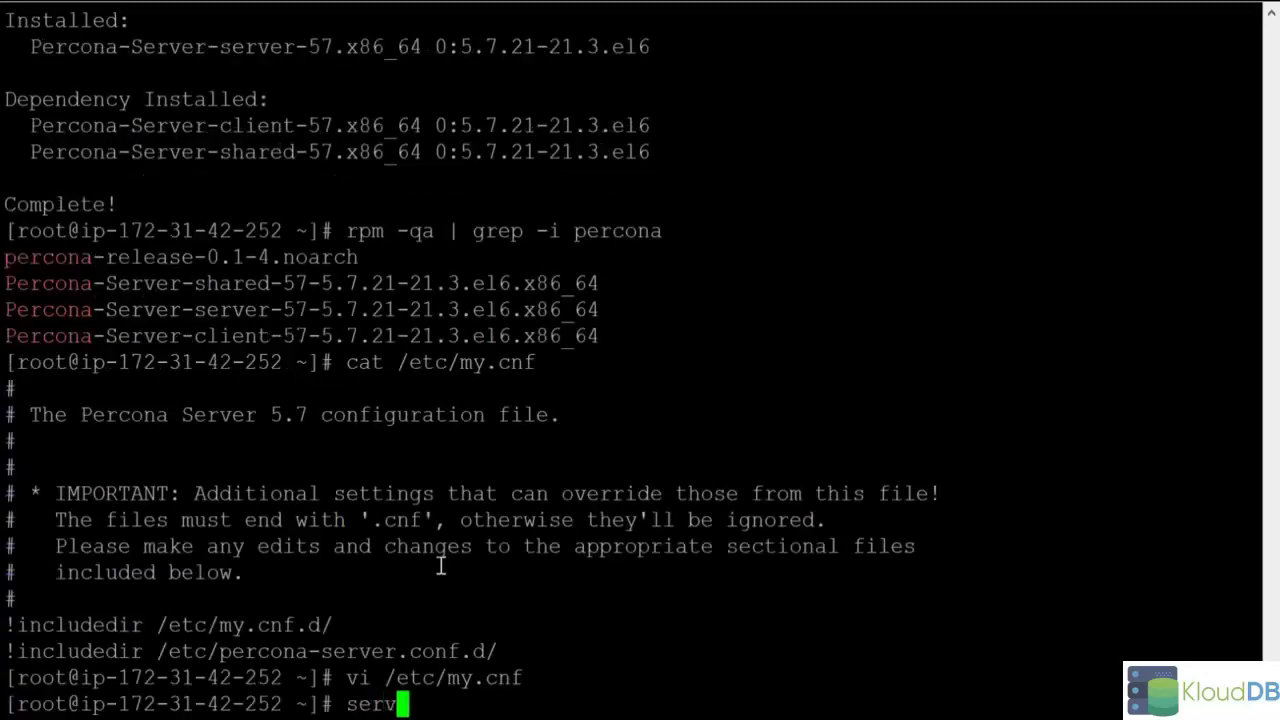
text(ice mysql start)
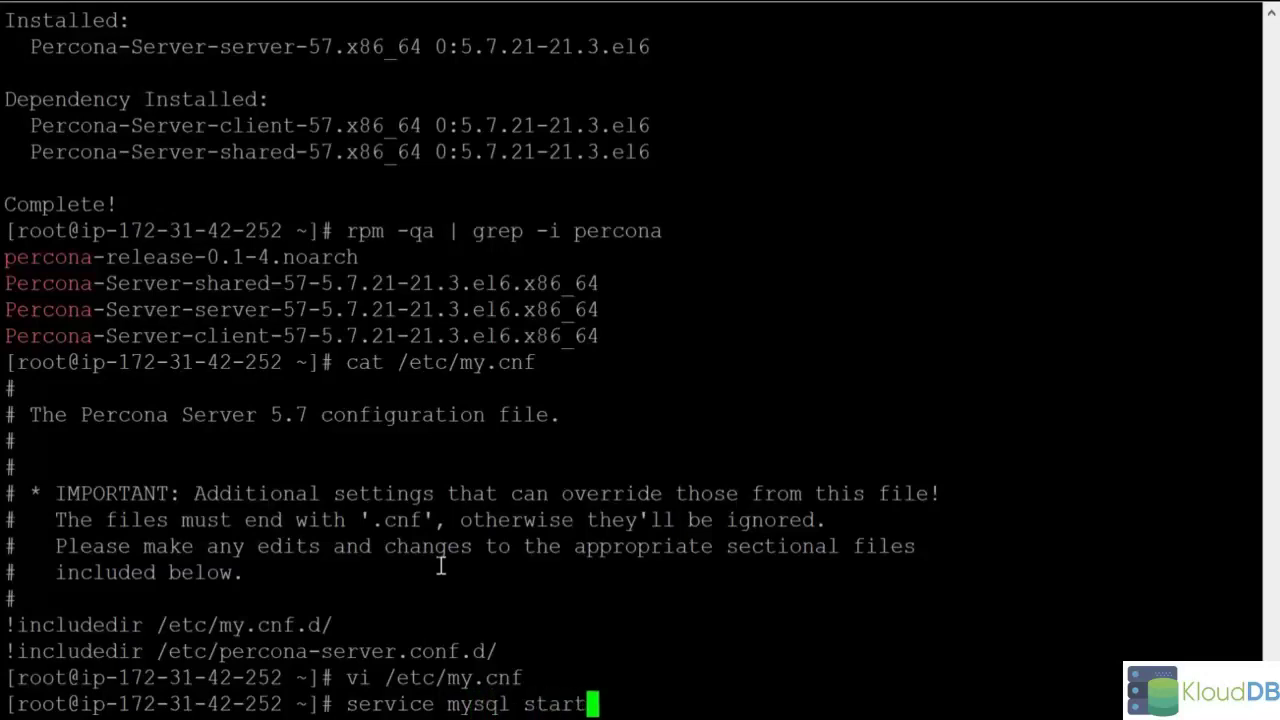
key(Return)
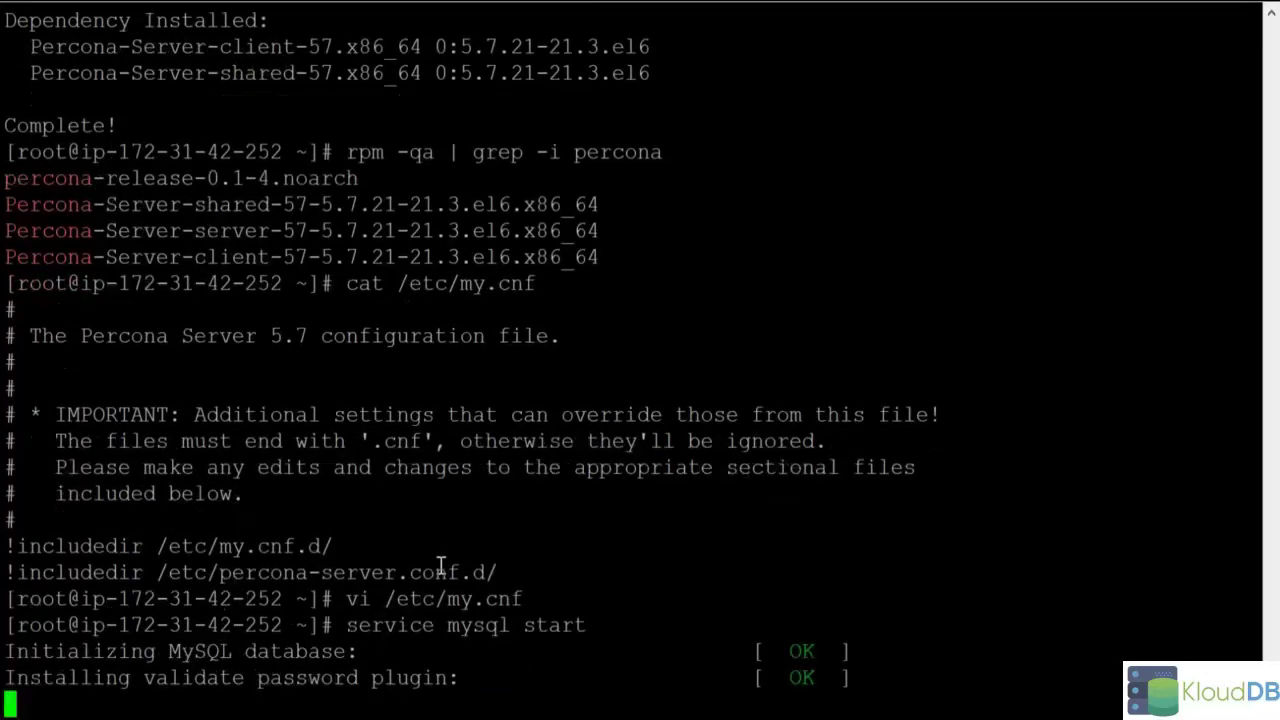
Step: Check that the MySQL server process is running with ps -ef | grep -i mysqld
text(ps -ef | )
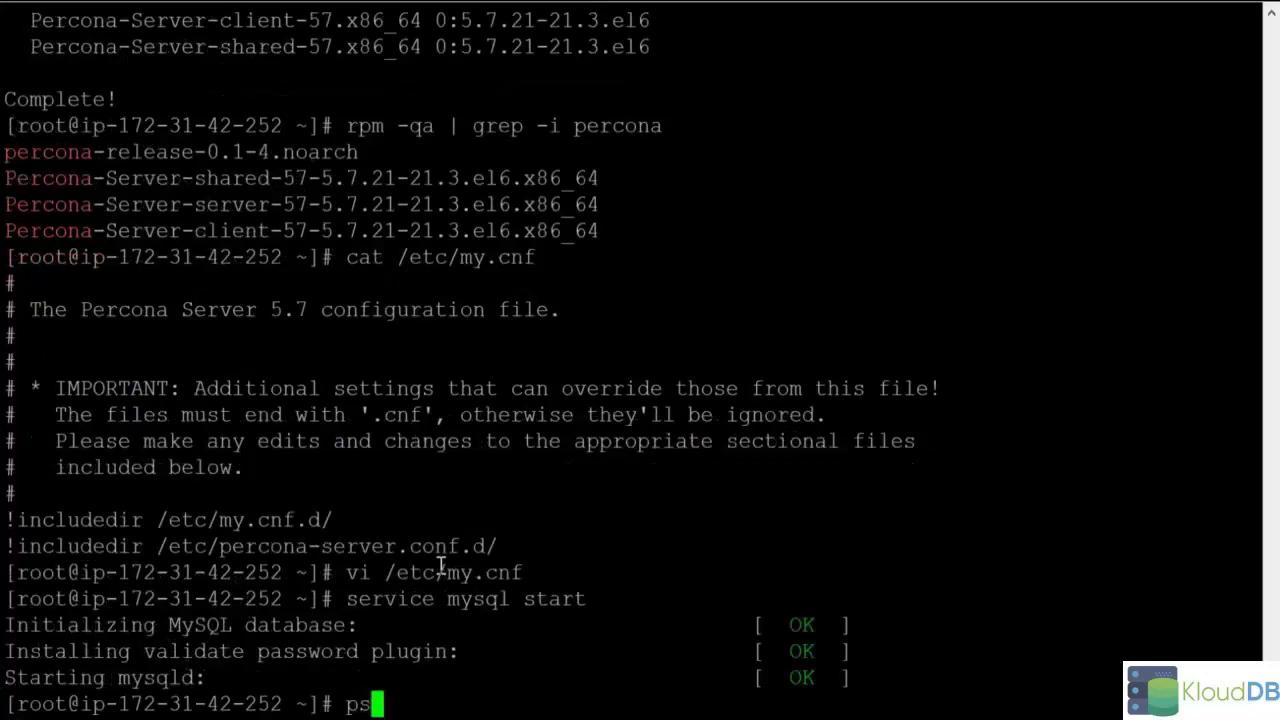
text(grep -i mysqld)
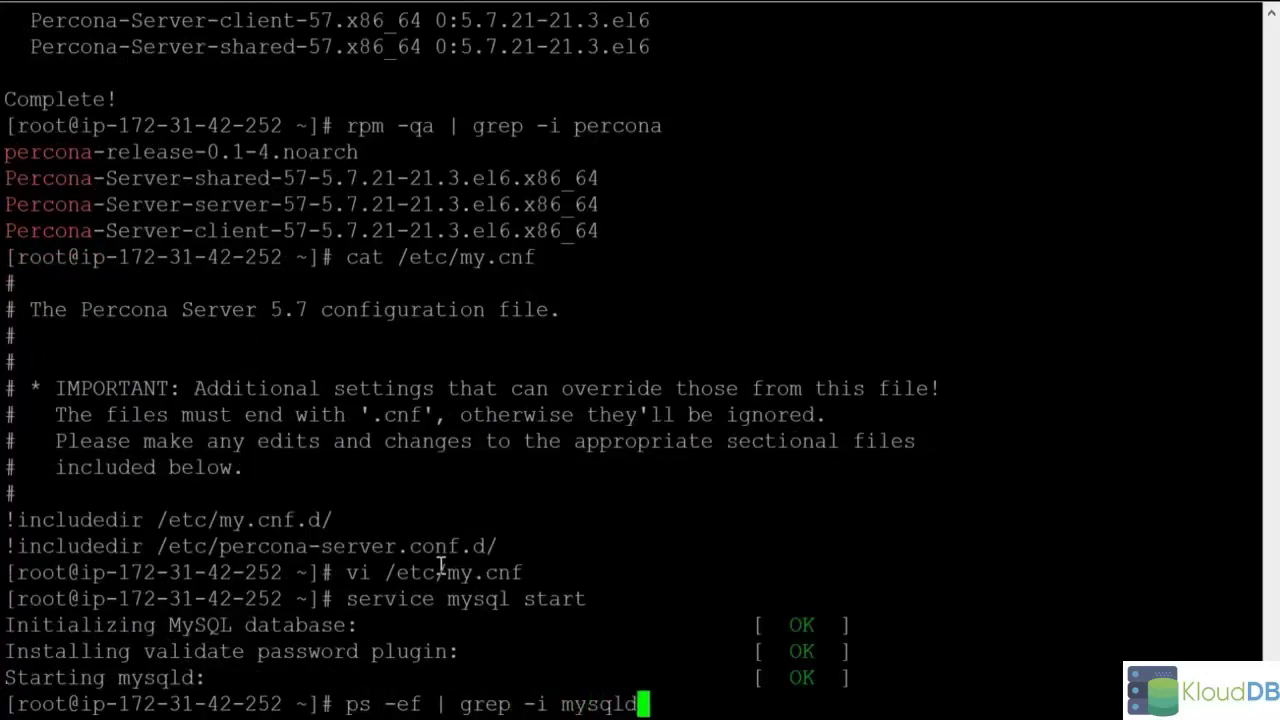
key(Return)
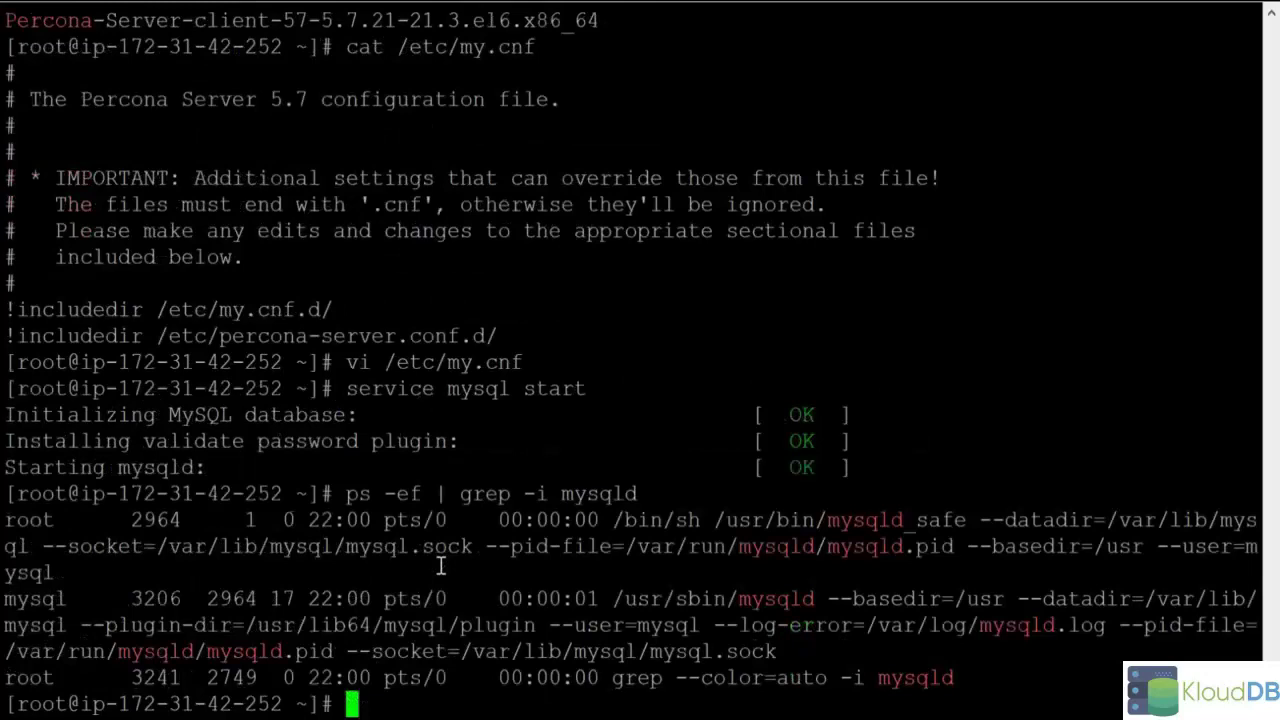
Step: Display /etc/my.cnf with cat and highlight its [mysqld] section with the expire_logs_days setting
text(cat )
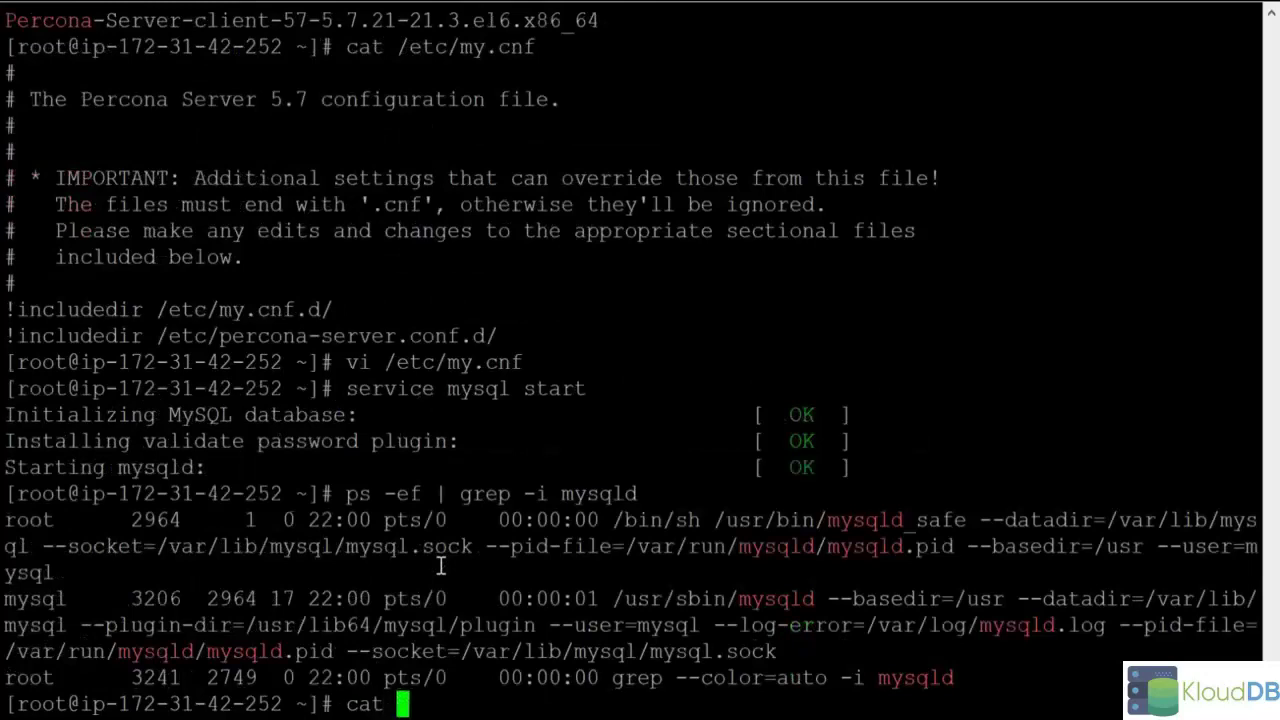
text(/etc/my.cnf)
key(Return)
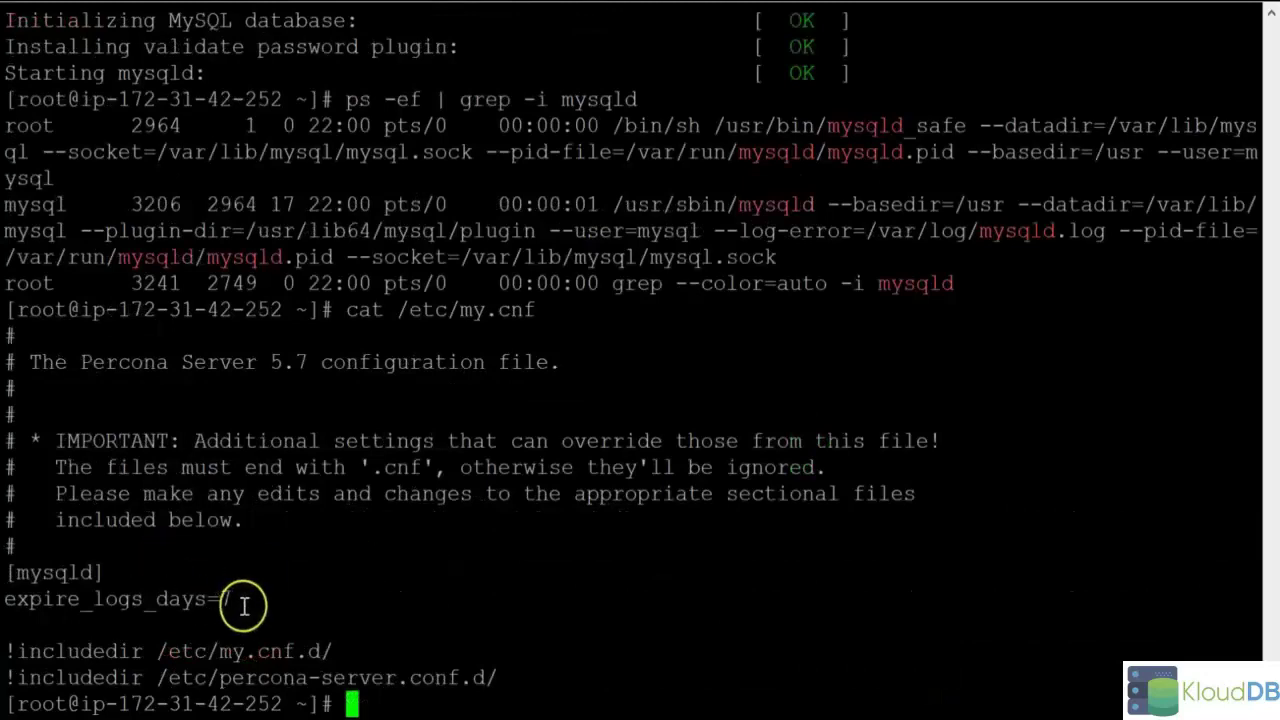
drag(243, 605, 76, 578)
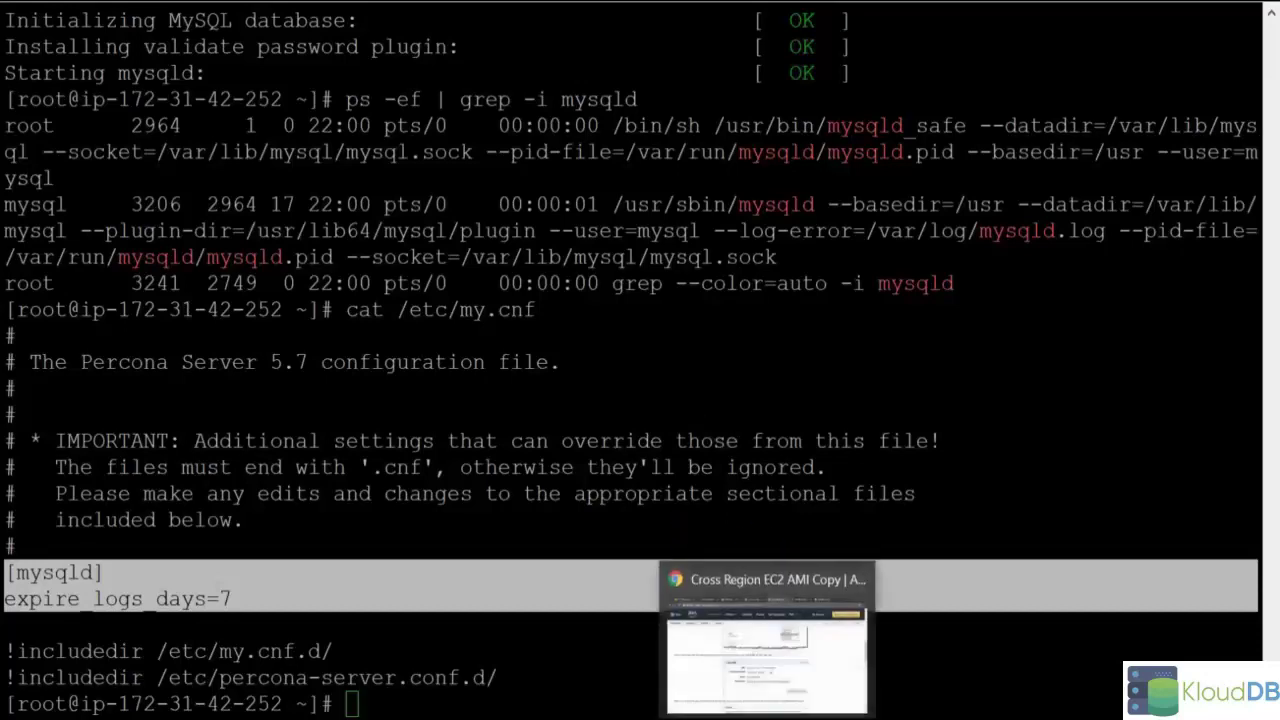
Step: Switch to the EC2 console in Chrome and open the Create Image form for instance i-0471917faa9b747b5
click(765, 640)
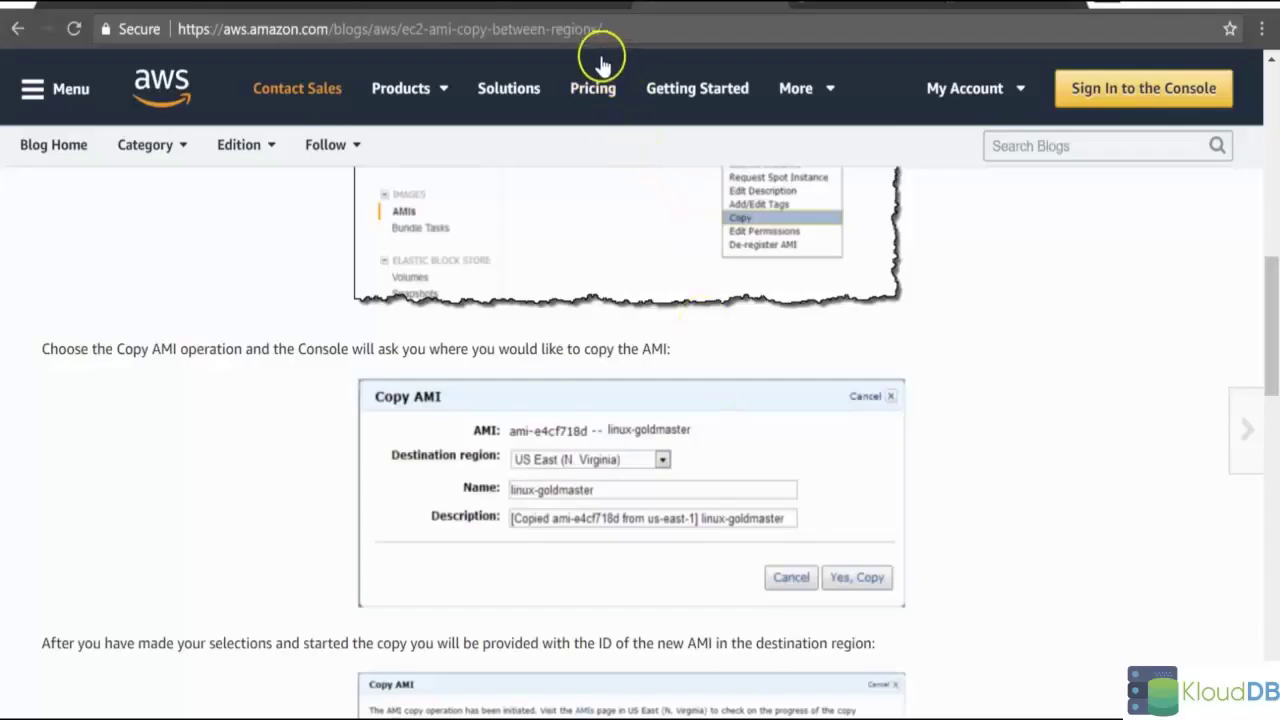
click(720, 3)
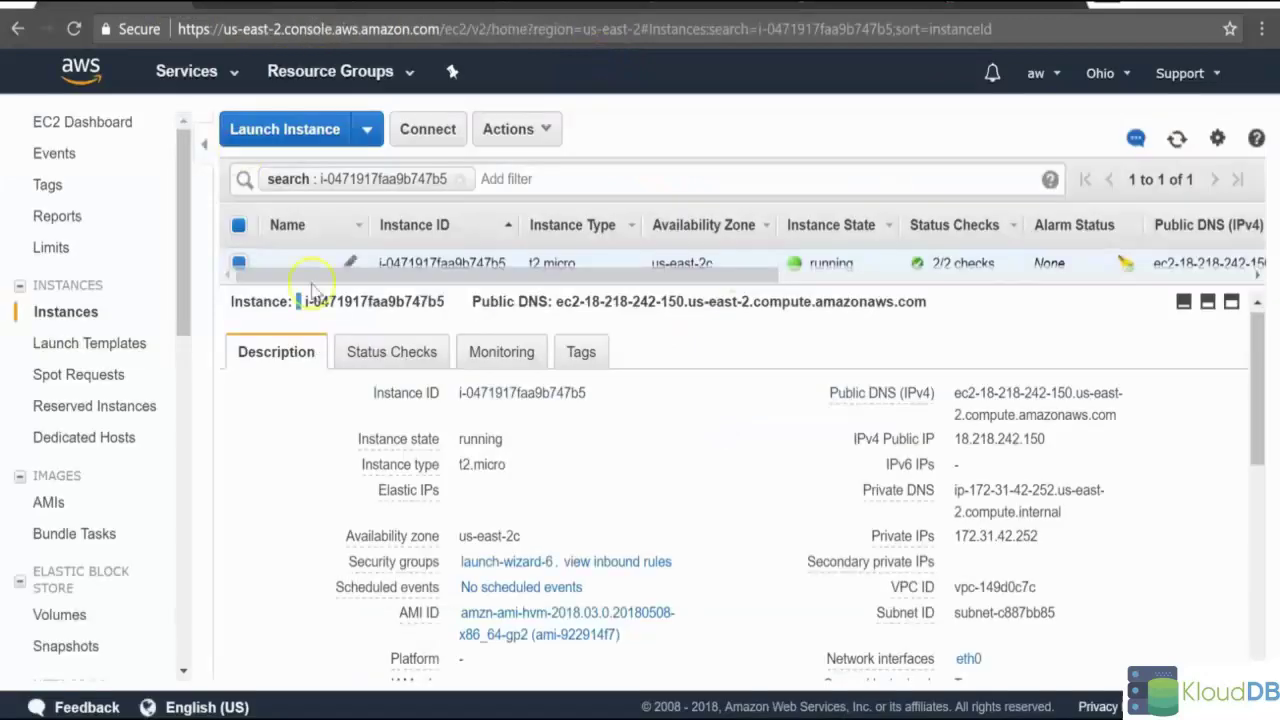
drag(325, 285, 308, 436)
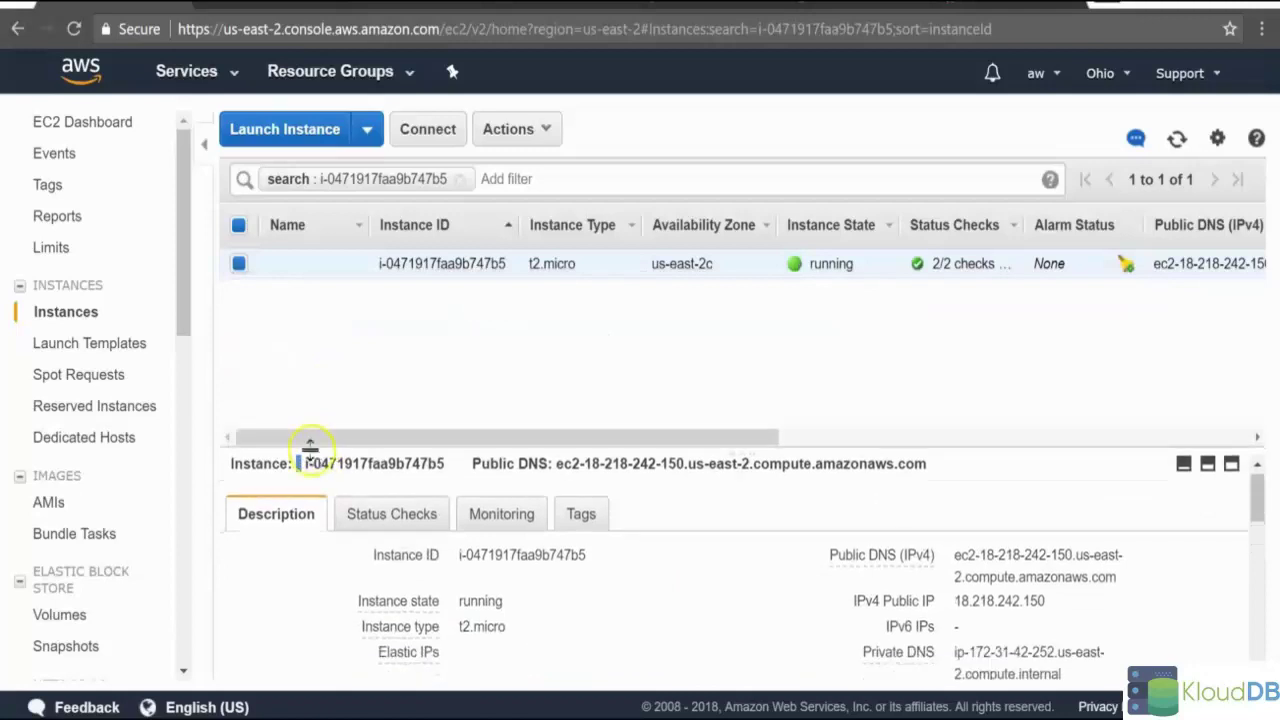
click(516, 138)
mouse_move(578, 310)
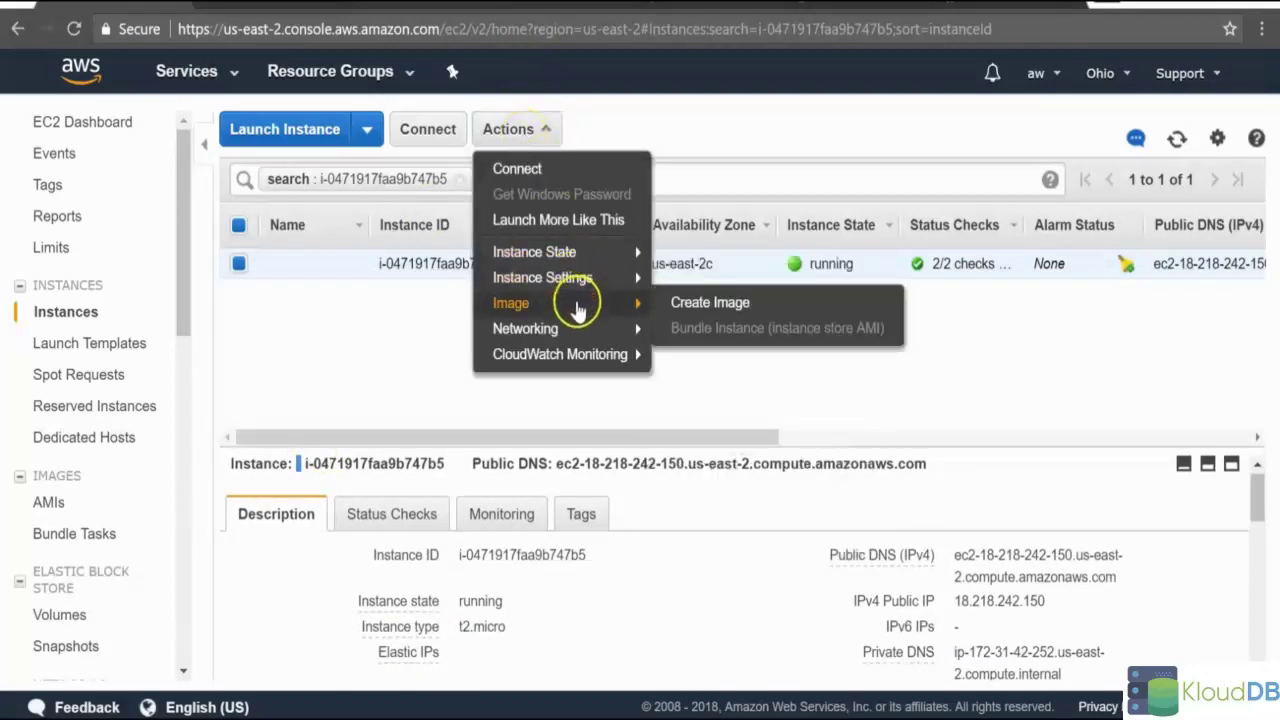
click(730, 306)
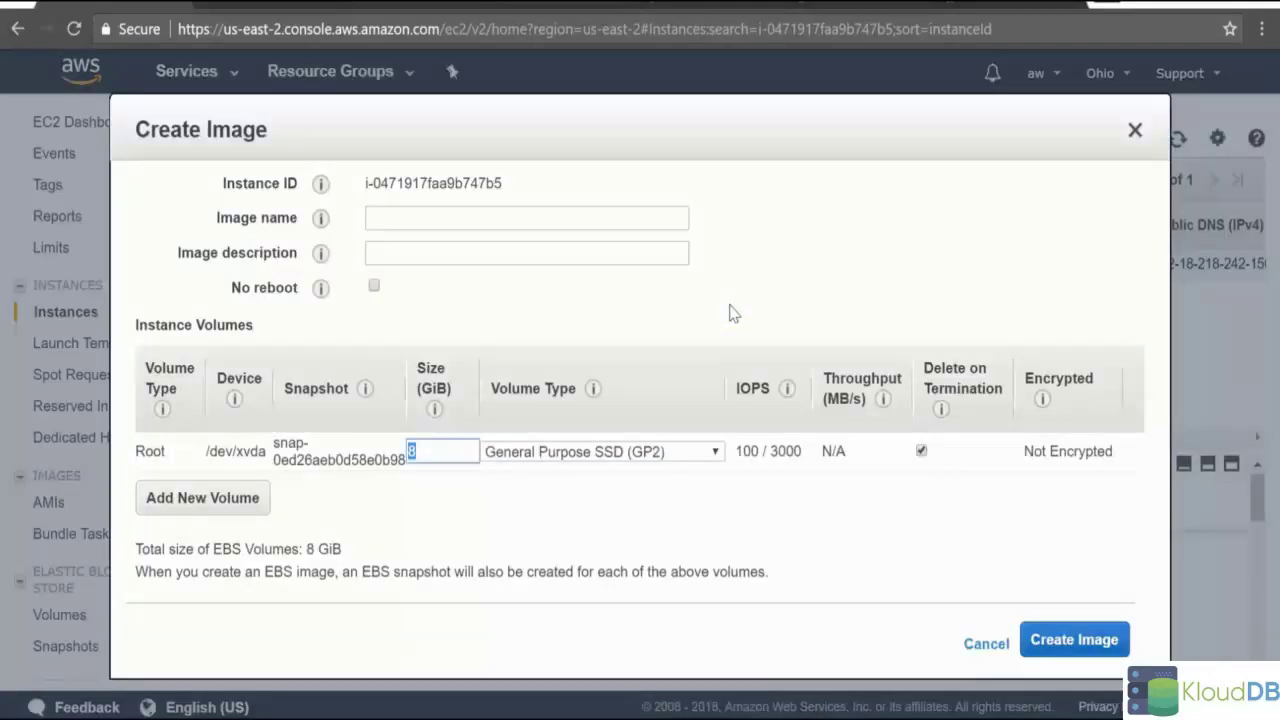
Step: Create the image as mysqlami with the description "this ami will be used for mysql instances", and view its pending AMI entry
click(513, 220)
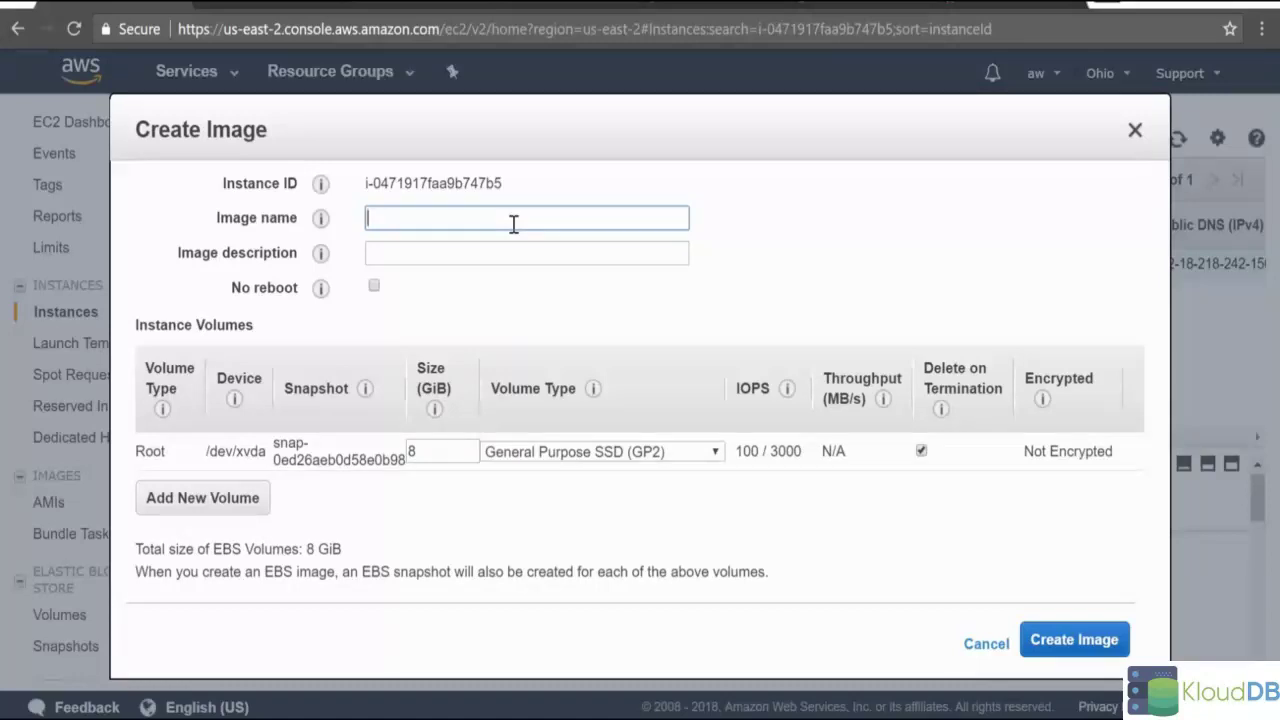
text(ysqlami)
click(490, 254)
text(this ami will be used for mysql instances)
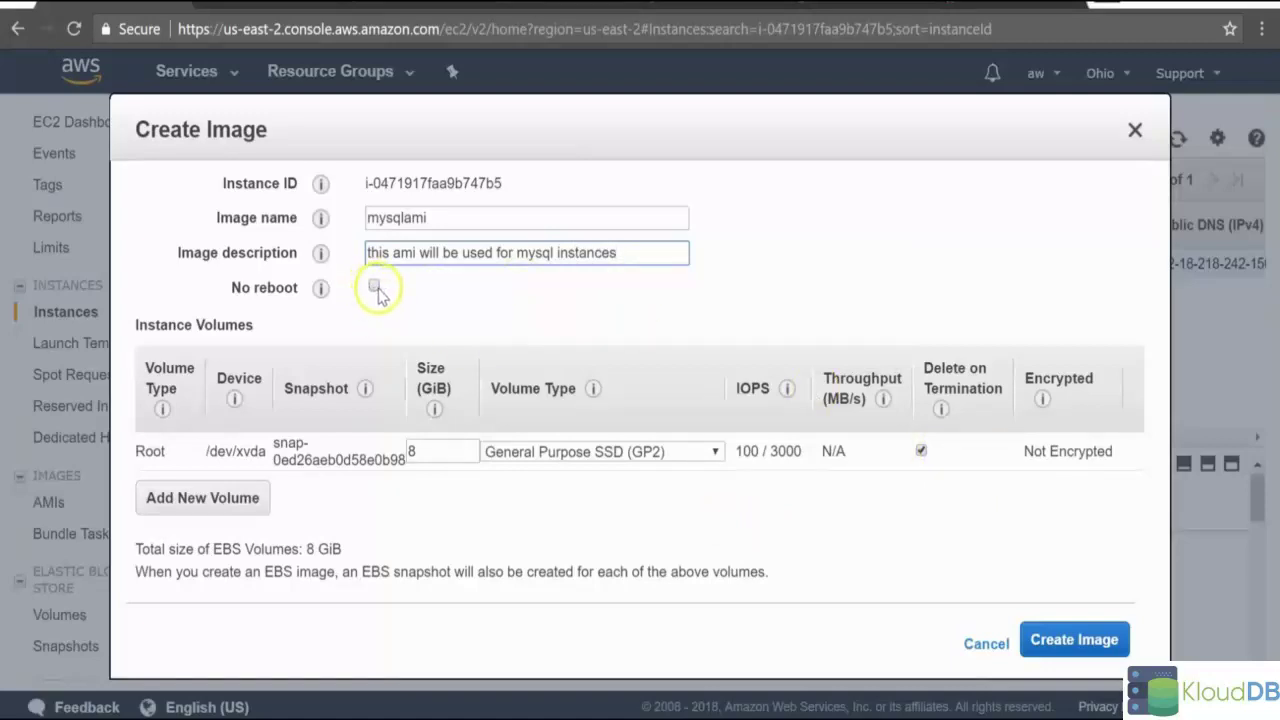
click(1066, 643)
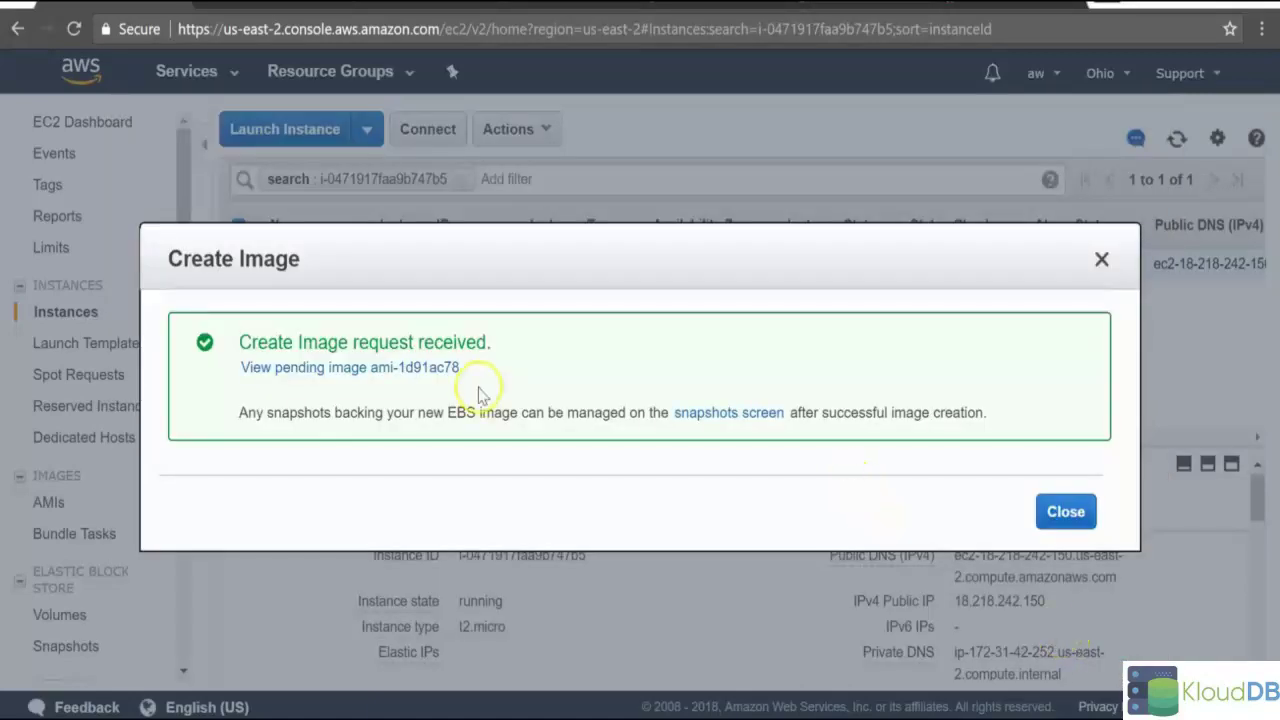
click(430, 369)
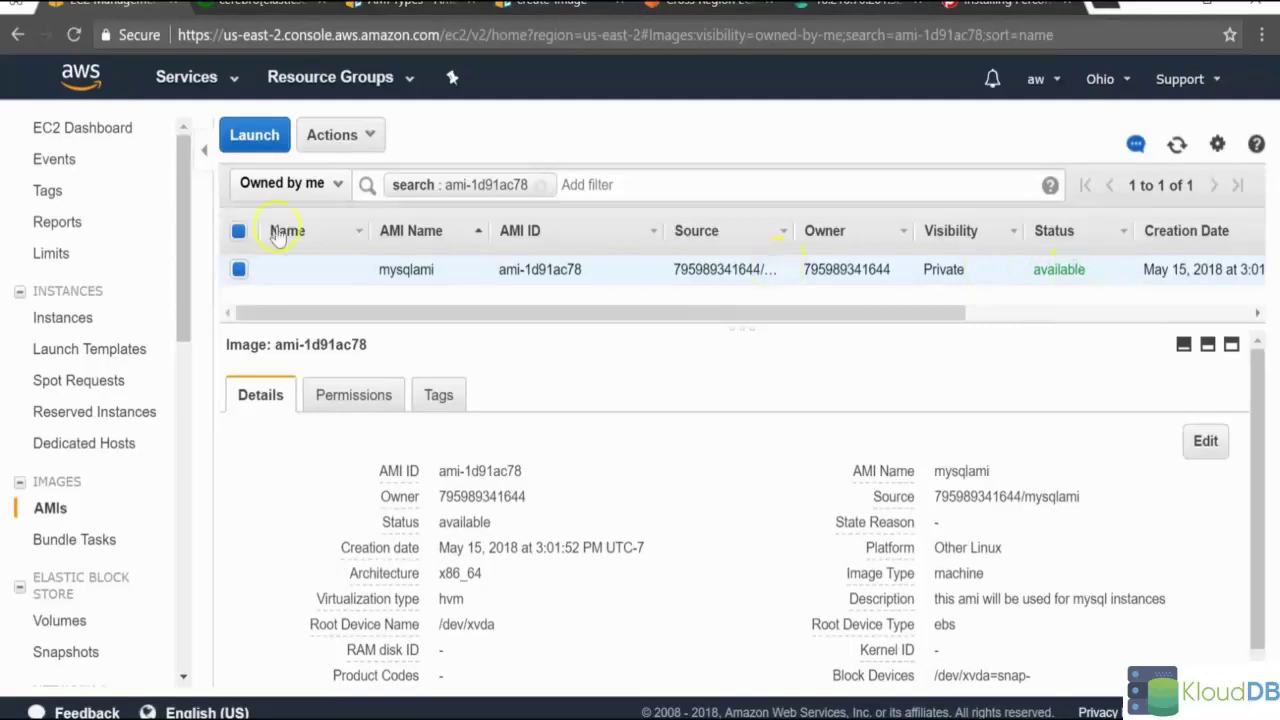
Step: Start the instance launch wizard from the EC2 dashboard and look through My AMIs for mysqlami
click(120, 128)
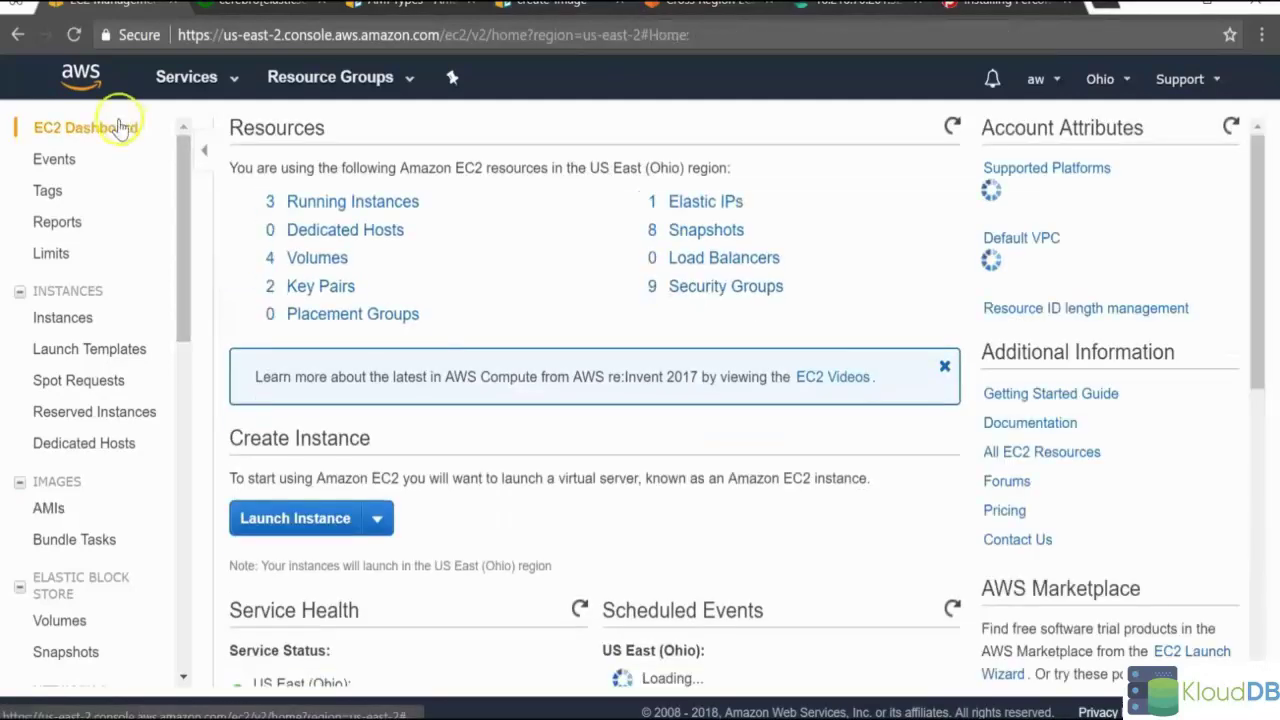
click(322, 520)
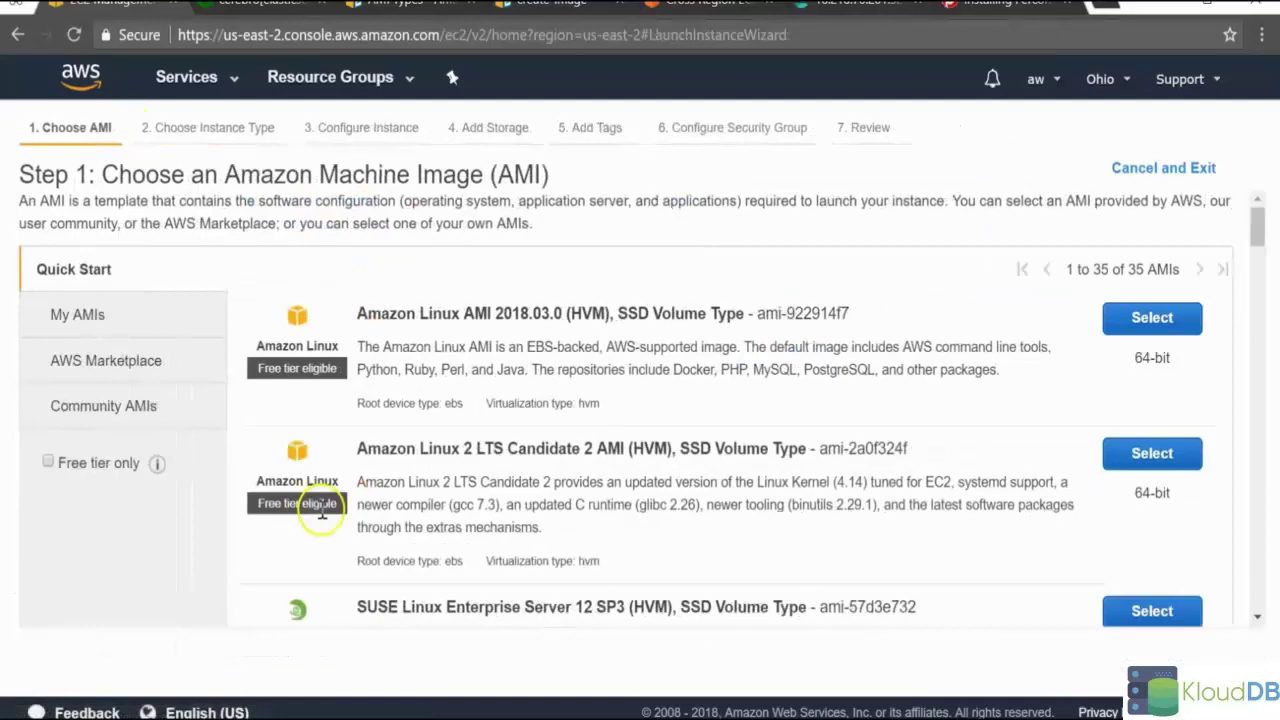
click(160, 318)
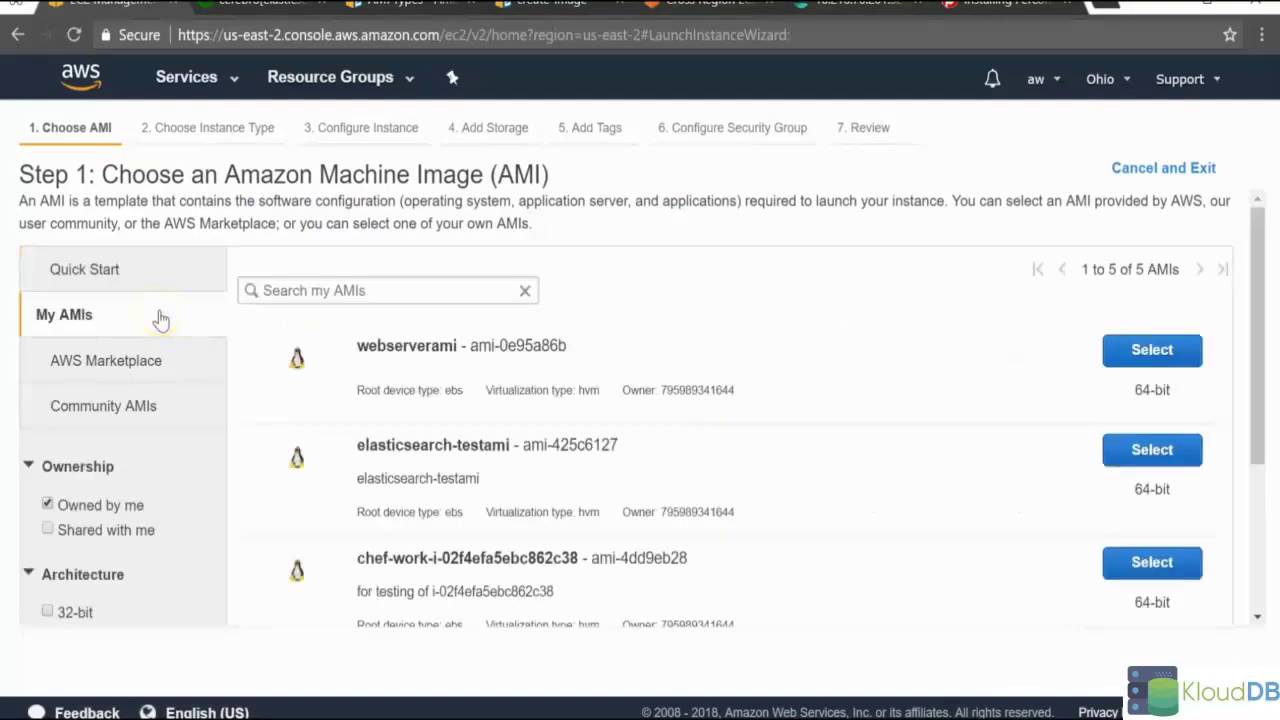
drag(1258, 370, 1266, 290)
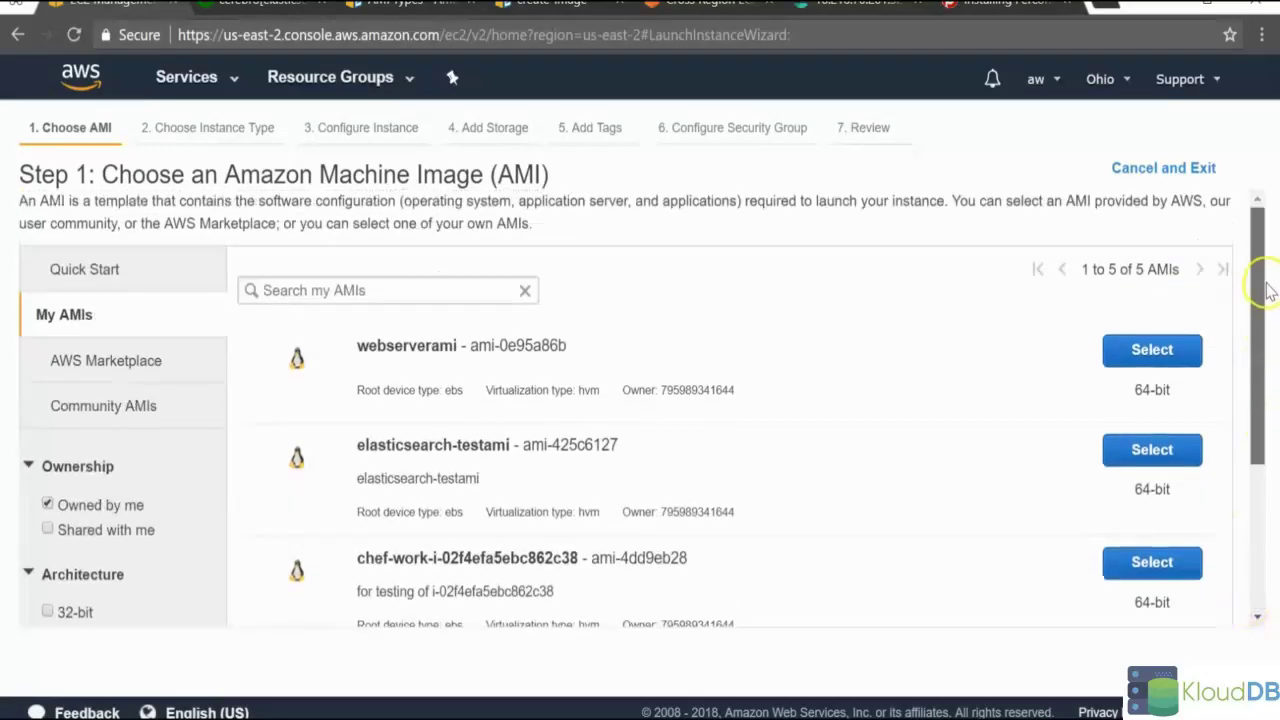
Step: Reload the launch wizard twice and recheck the My AMIs list for mysqlami each time
click(78, 36)
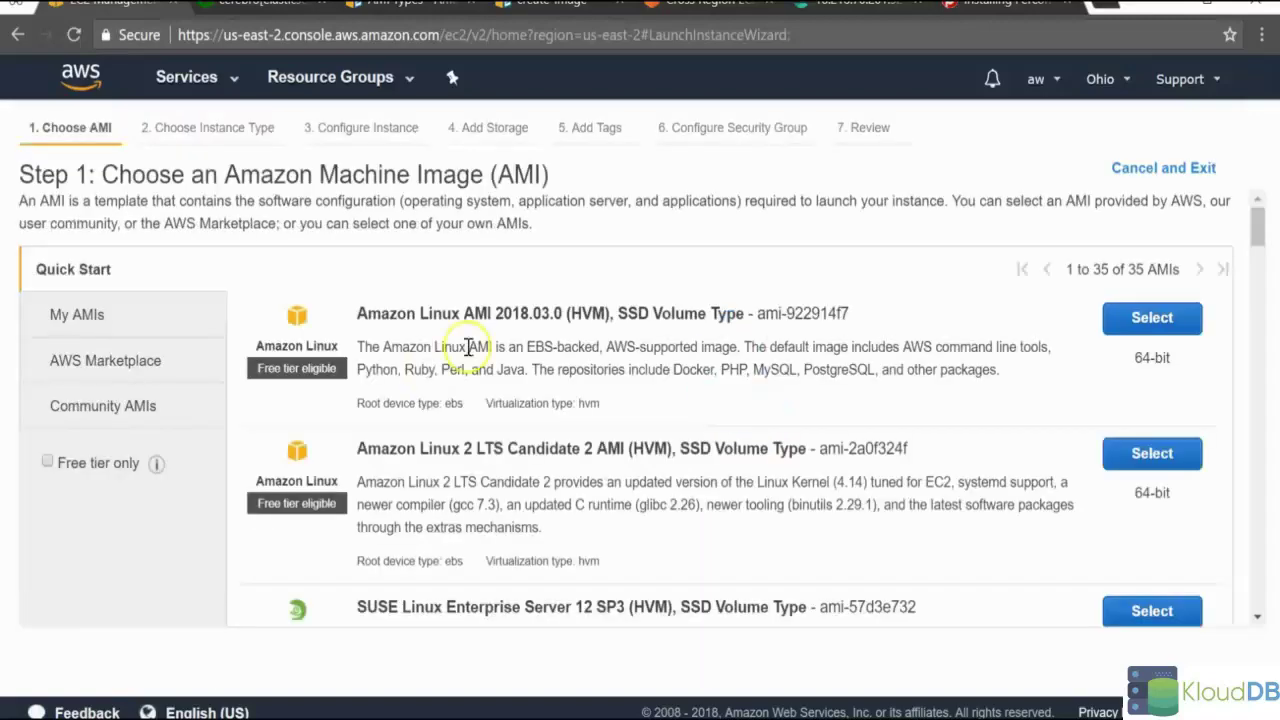
click(118, 320)
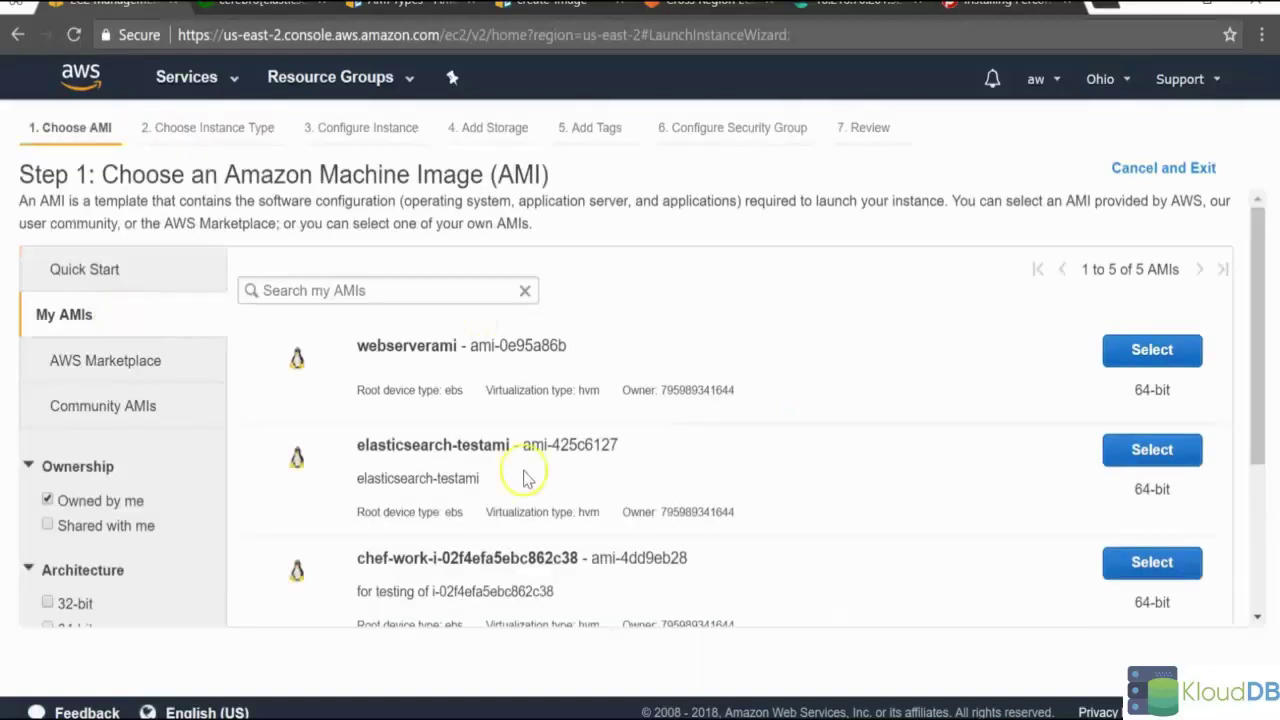
drag(1258, 350, 1234, 337)
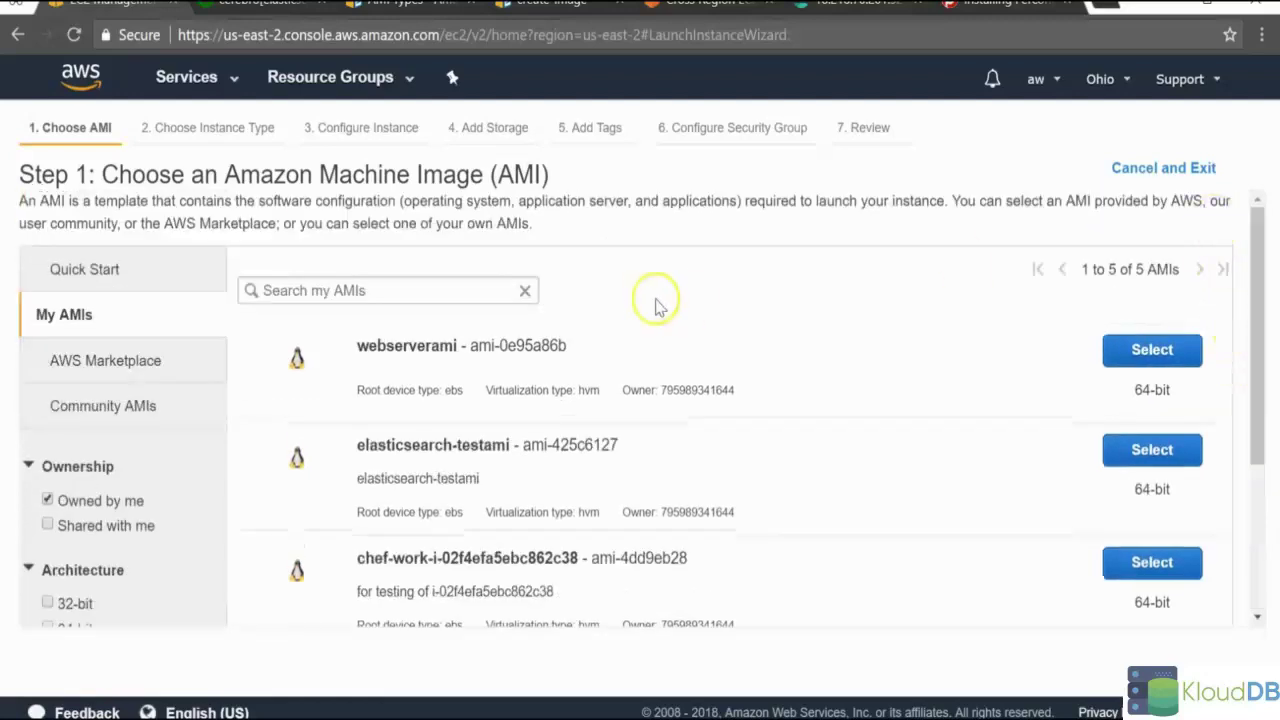
click(77, 42)
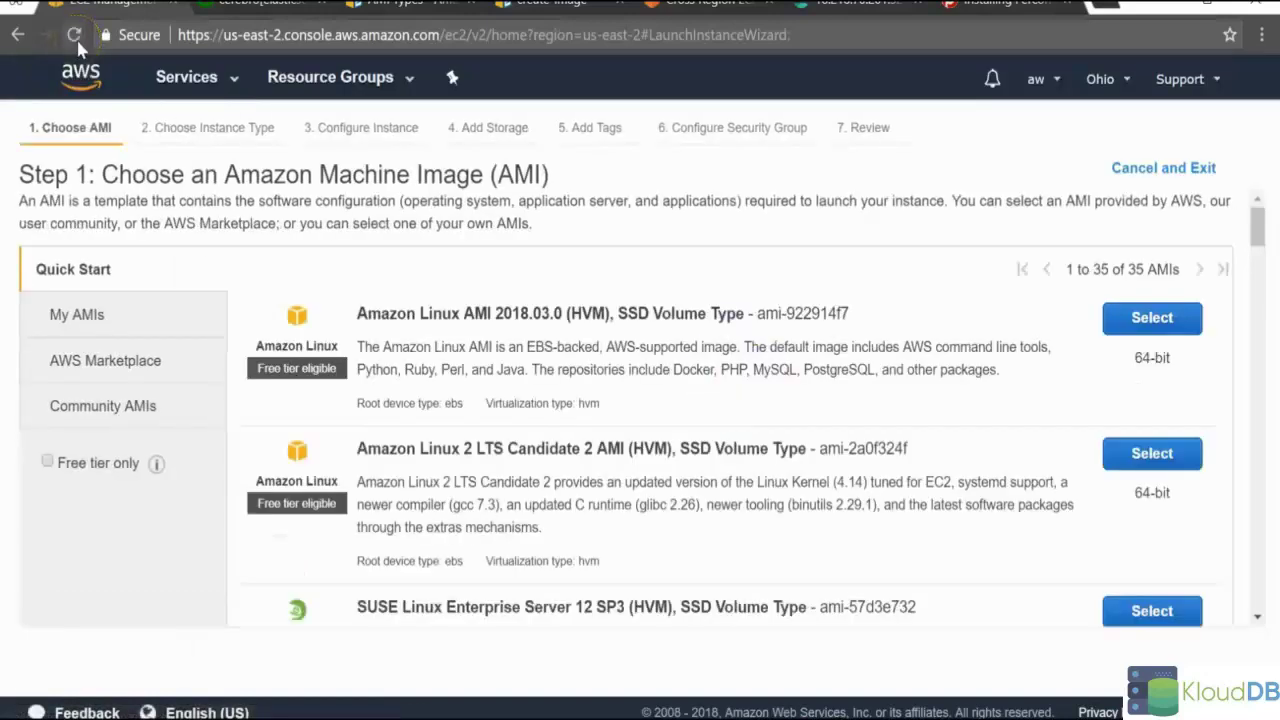
click(108, 324)
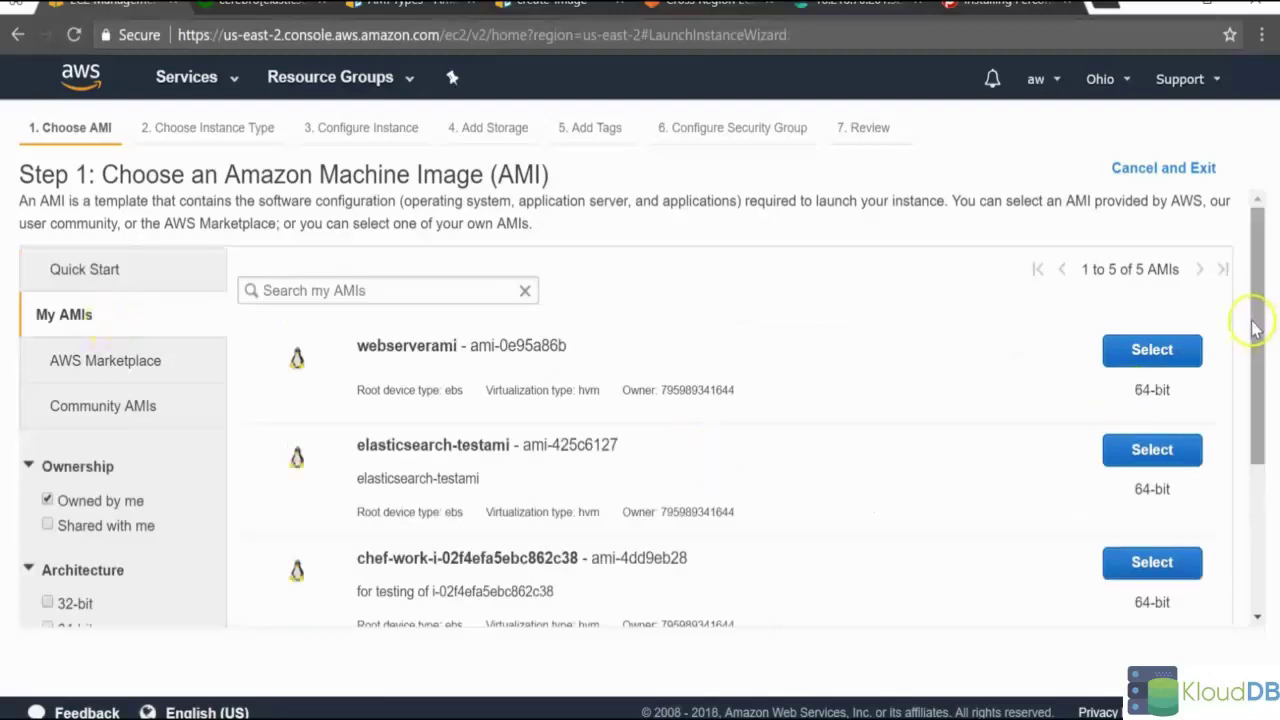
drag(1250, 323, 1231, 249)
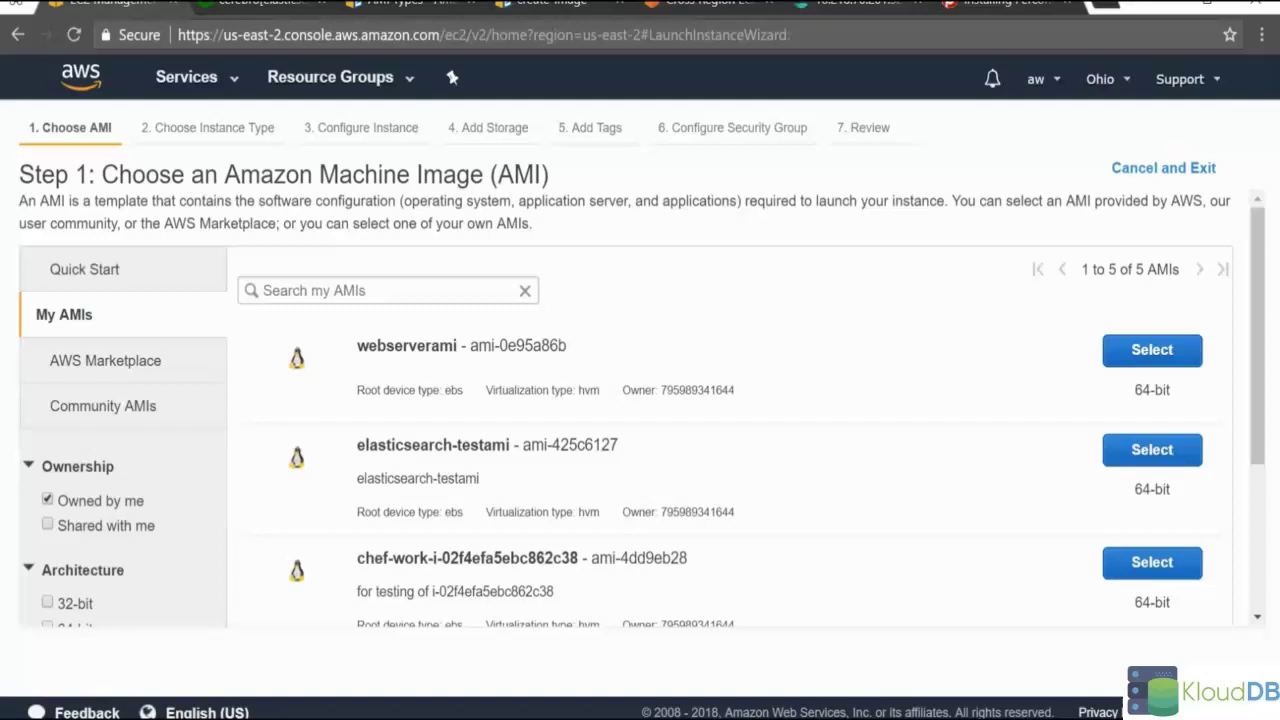
Step: Return to the EC2 dashboard, list the instances, and examine the status and public address of i-0471917faa9b747b5
click(187, 84)
click(312, 258)
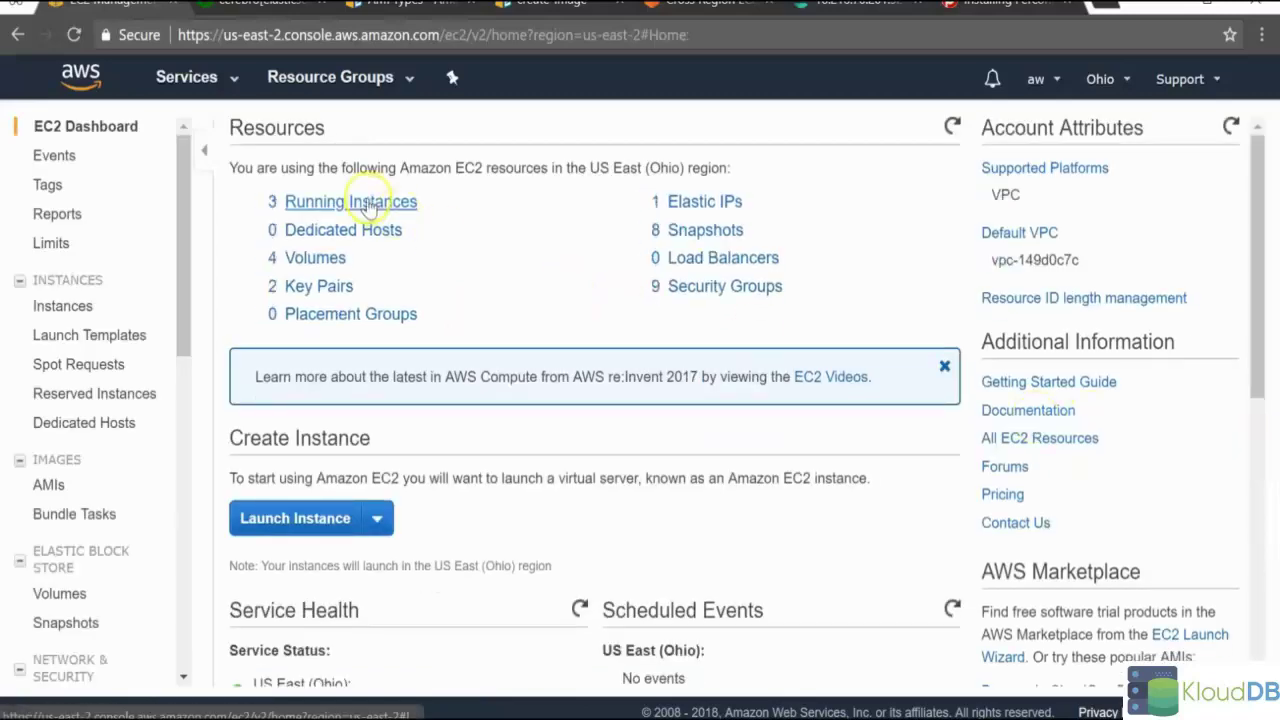
click(368, 203)
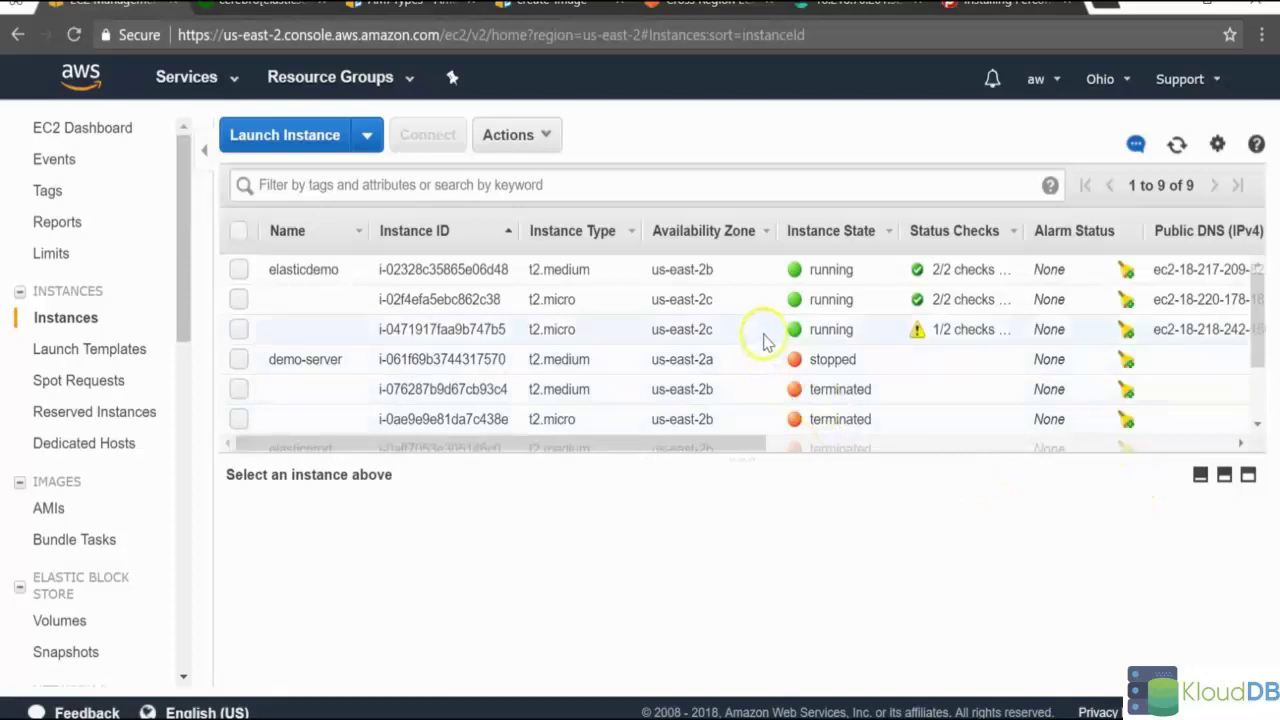
click(943, 338)
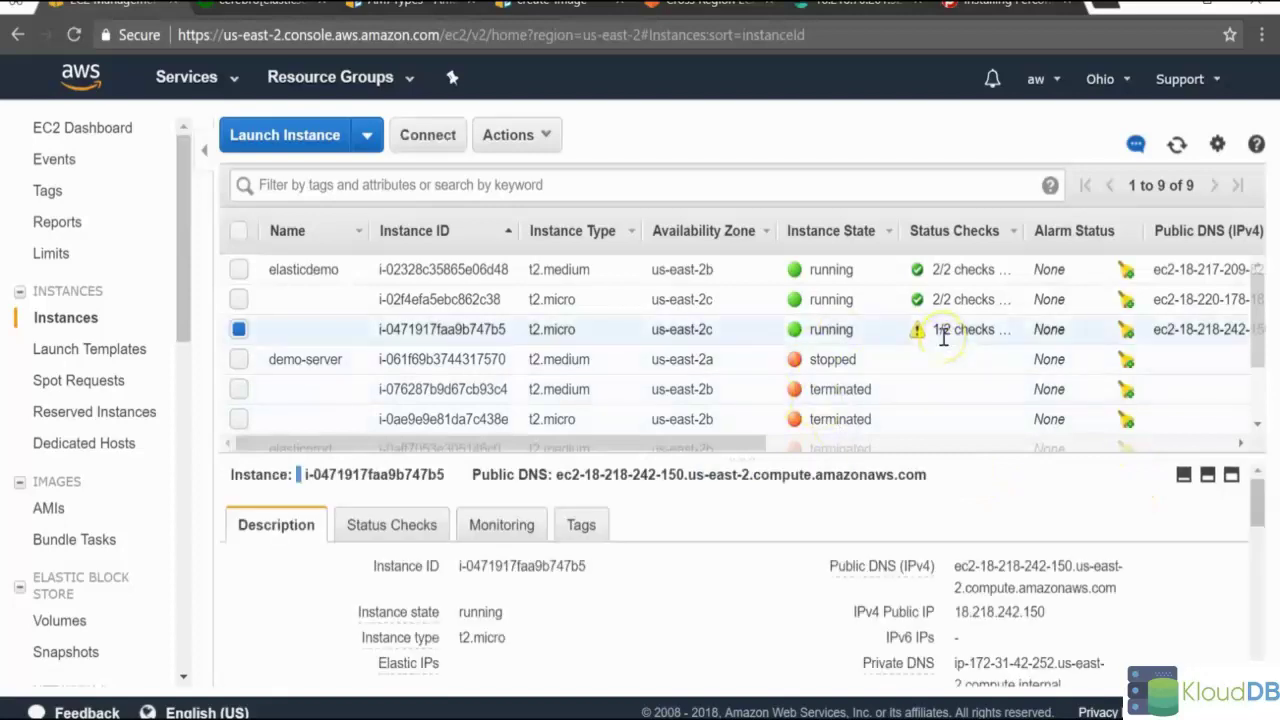
mouse_move(1255, 514)
mouse_down()
mouse_move(1254, 700)
mouse_move(1243, 510)
mouse_move(1248, 585)
mouse_move(1235, 606)
mouse_move(1255, 622)
mouse_move(1234, 592)
mouse_move(1234, 536)
mouse_move(1257, 517)
mouse_move(1255, 610)
mouse_move(1249, 549)
mouse_up()
click(706, 440)
drag(706, 447, 818, 470)
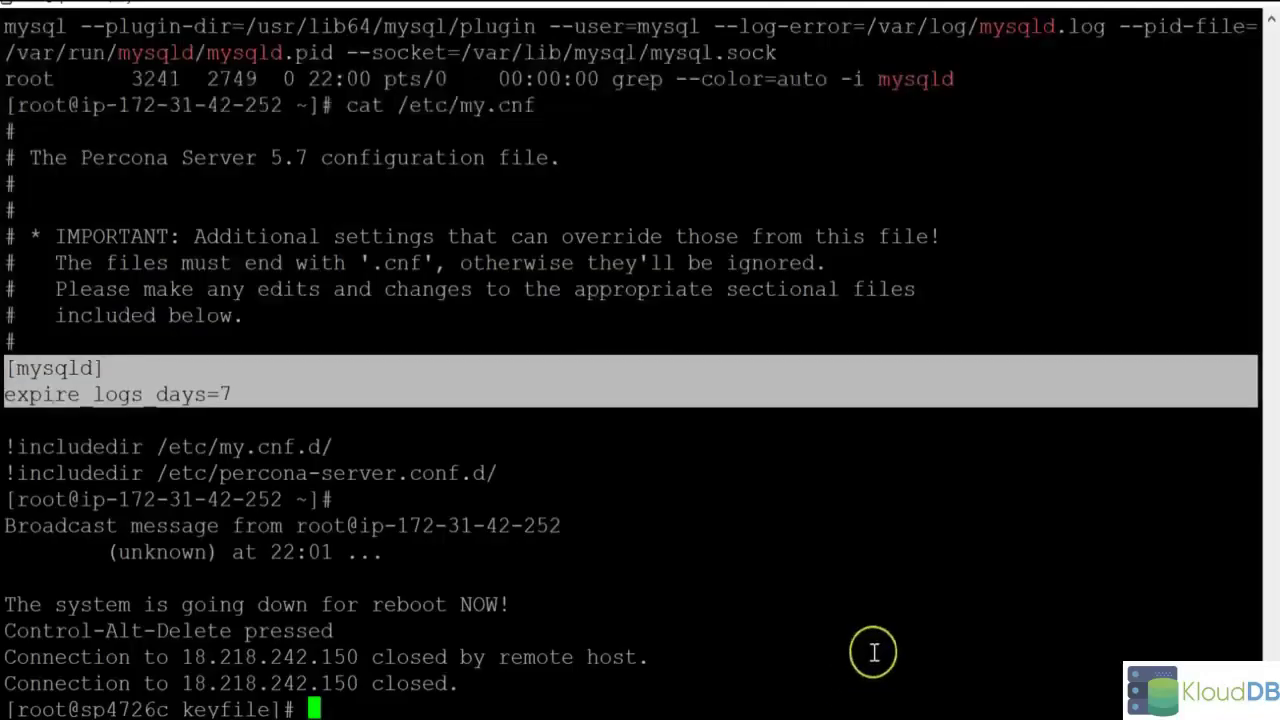
click(873, 652)
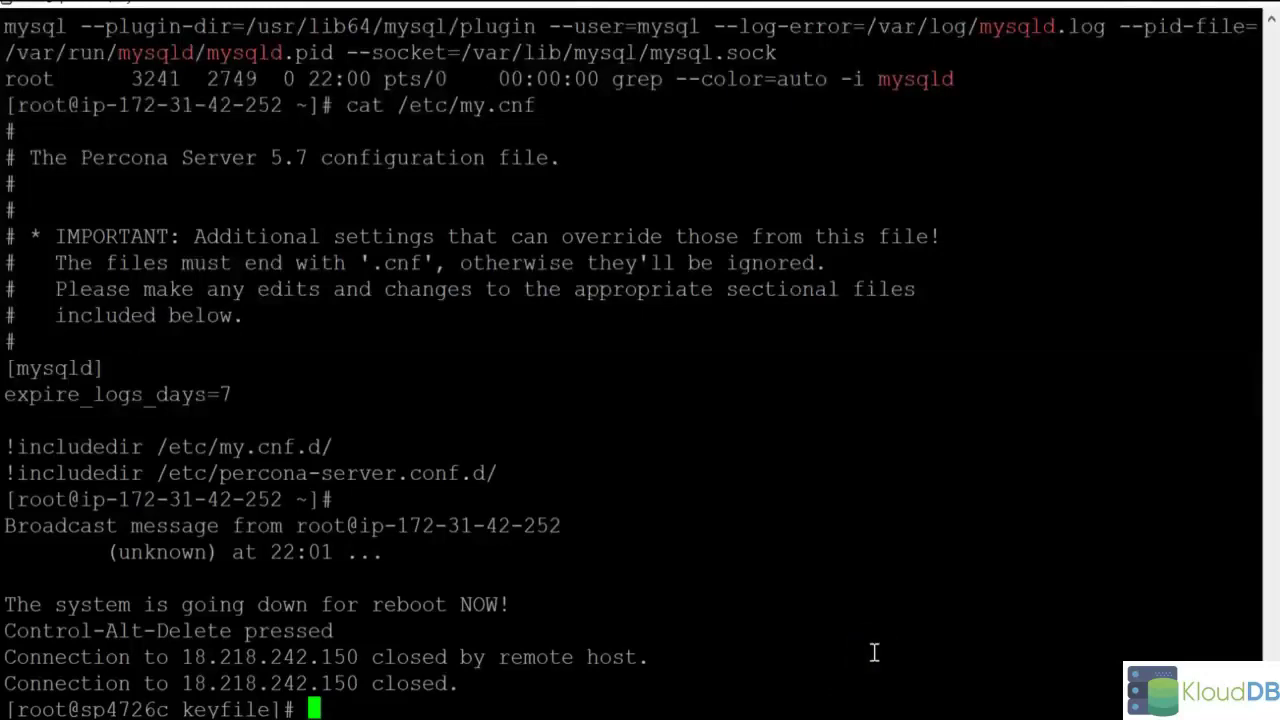
key(Up)
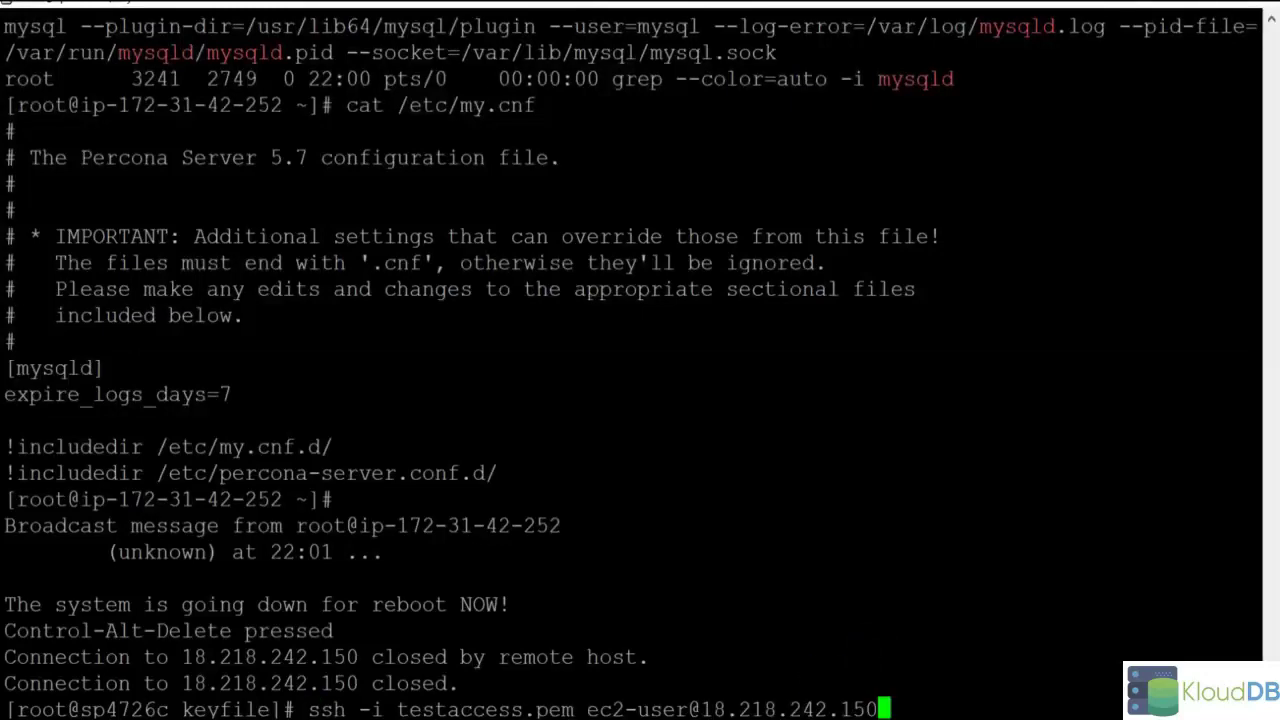
Step: Switch to the browser and reload the EC2 instances list to recheck the status checks of i-0471917faa9b747b5
key(alt+Tab)
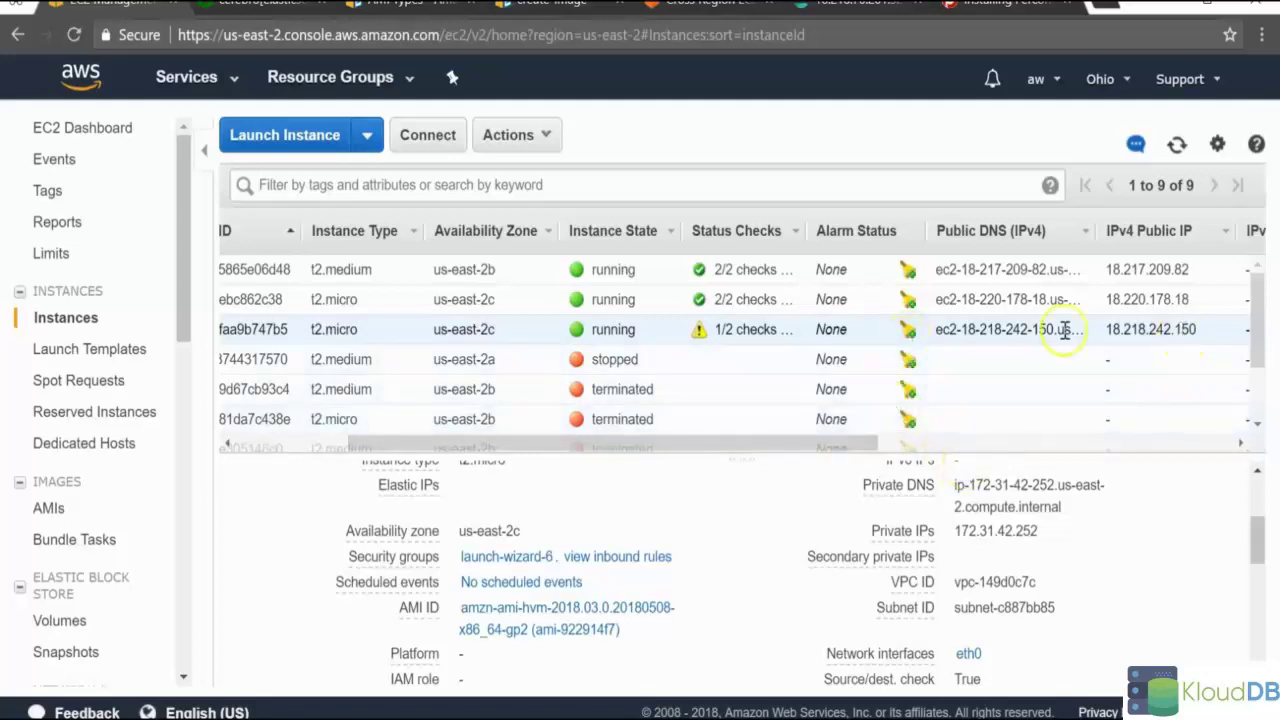
drag(686, 447, 531, 446)
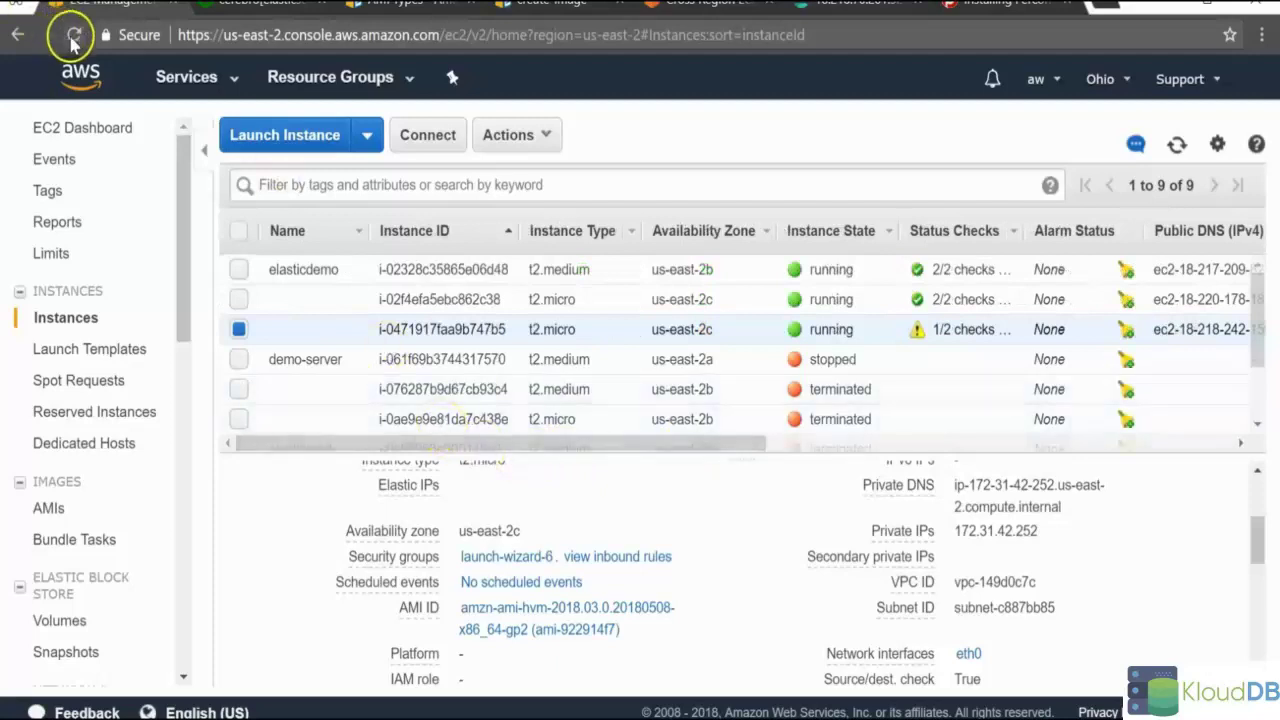
click(72, 36)
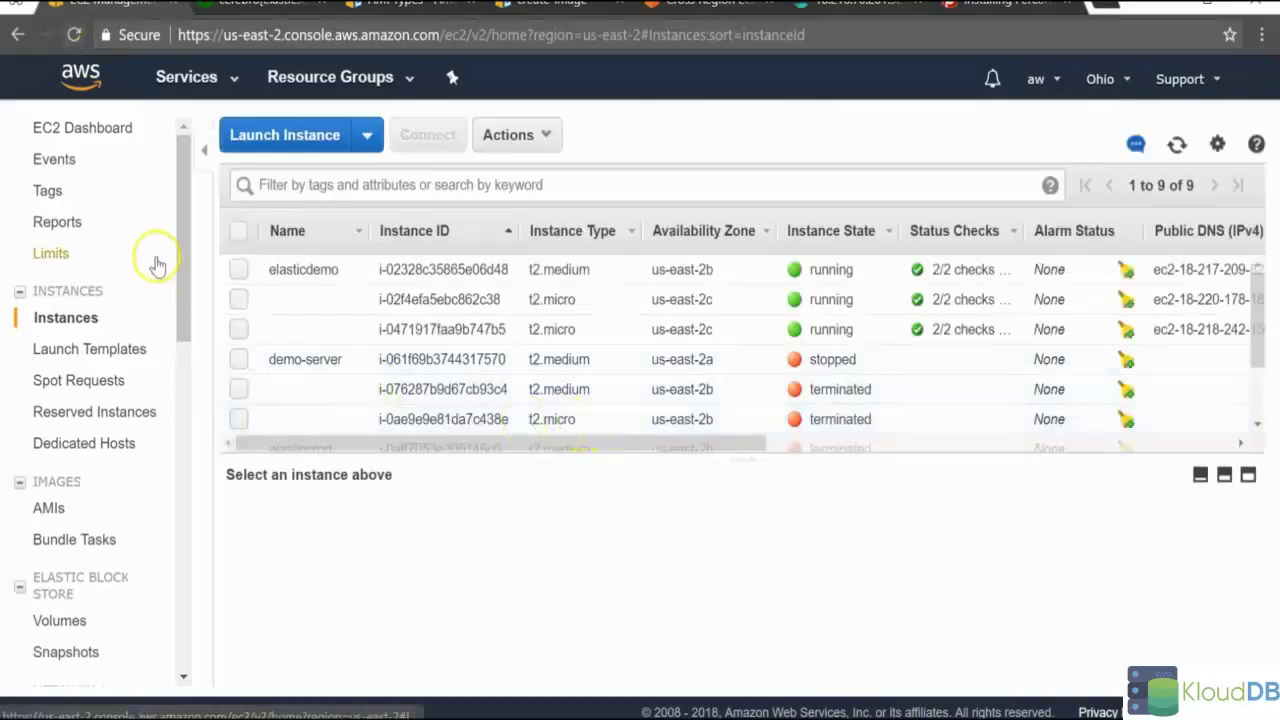
Step: Start a new instance launch from mysqlami under My AMIs and proceed to the launch review with the t2.micro type
click(283, 152)
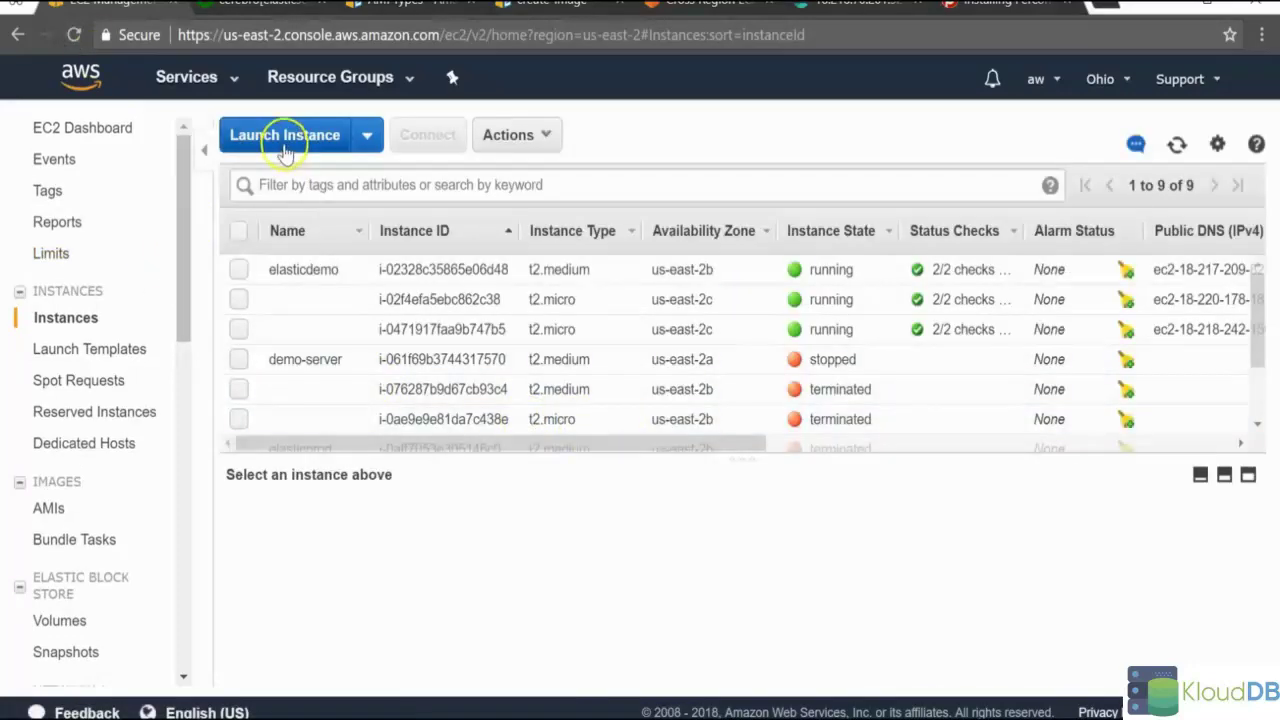
click(104, 315)
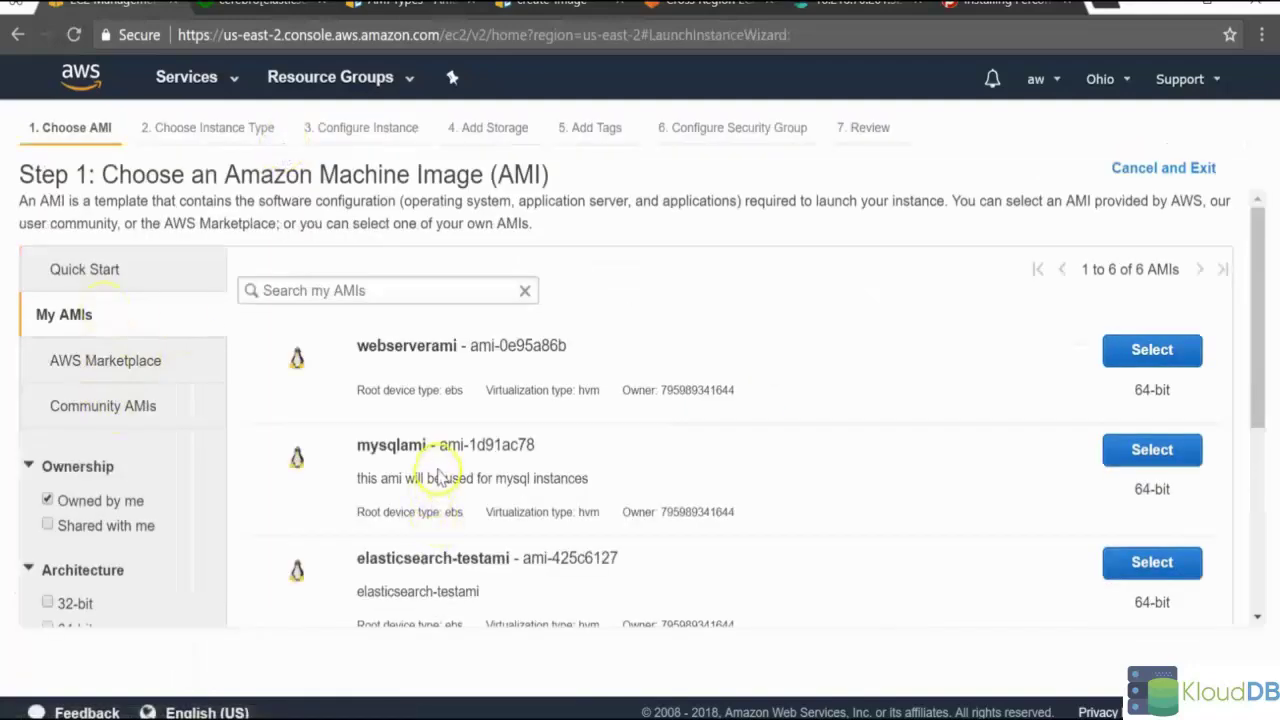
drag(356, 445, 575, 470)
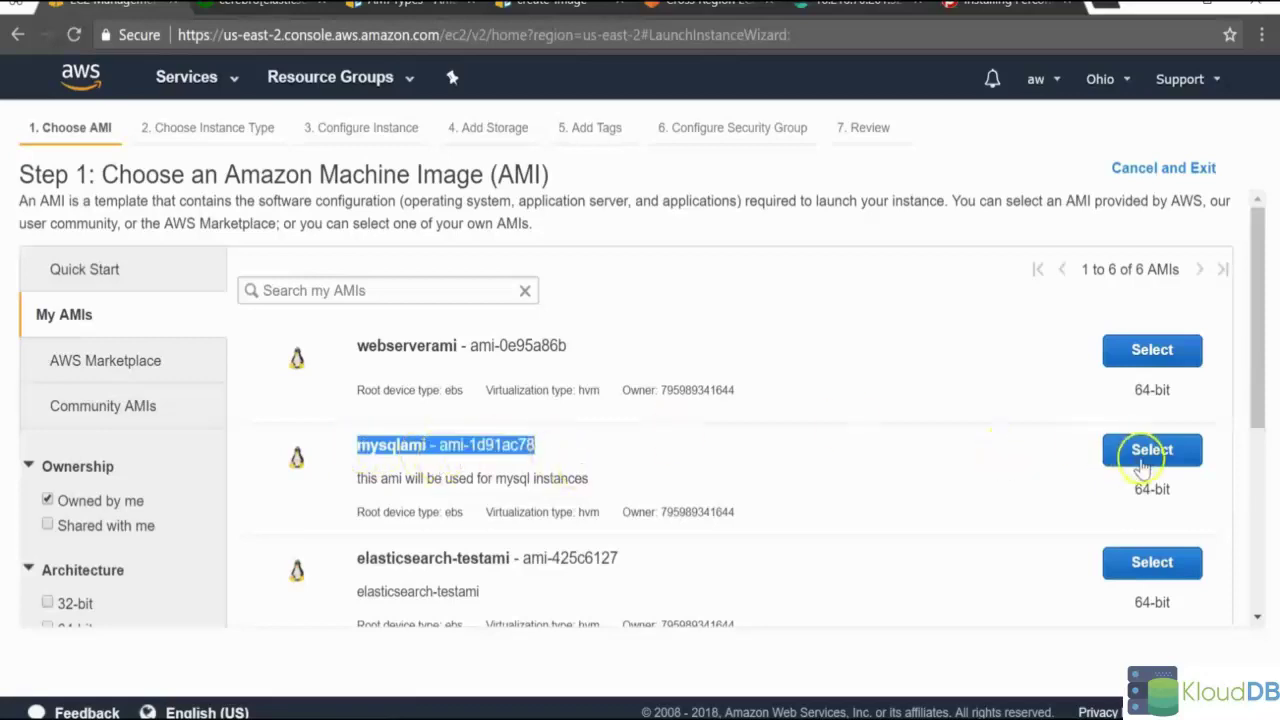
click(1145, 452)
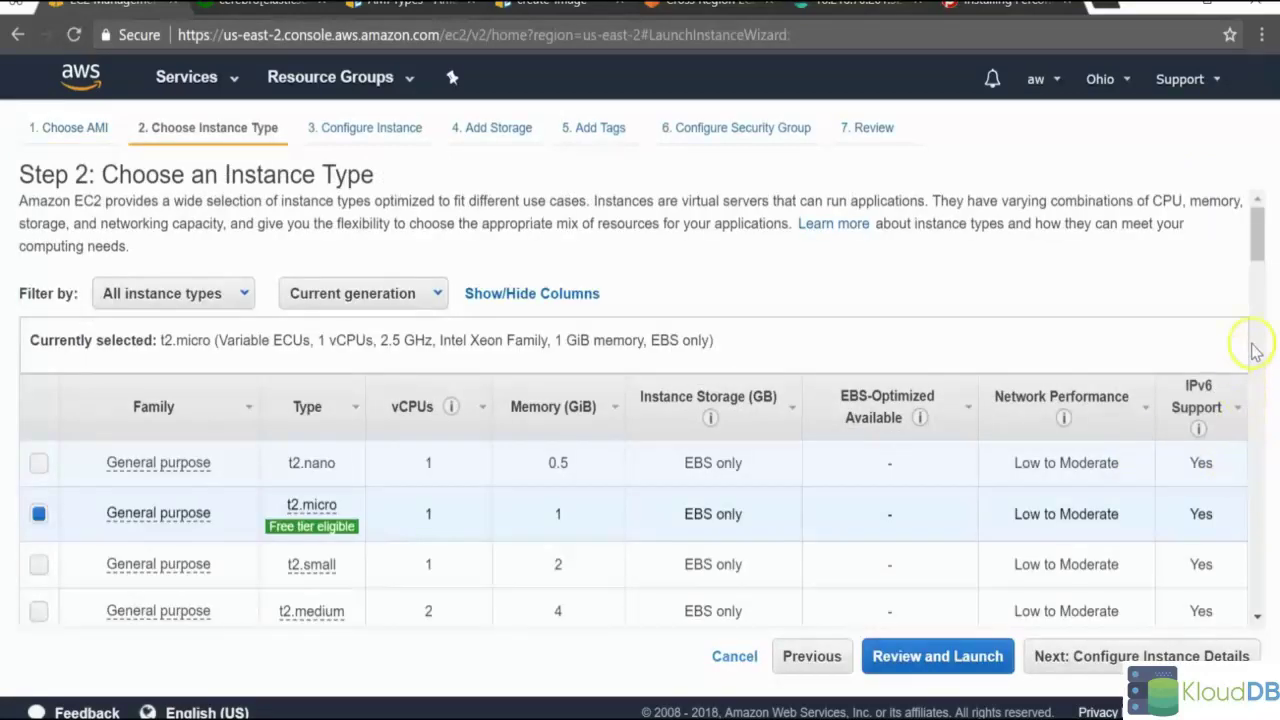
scroll(1258, 248, down, 1)
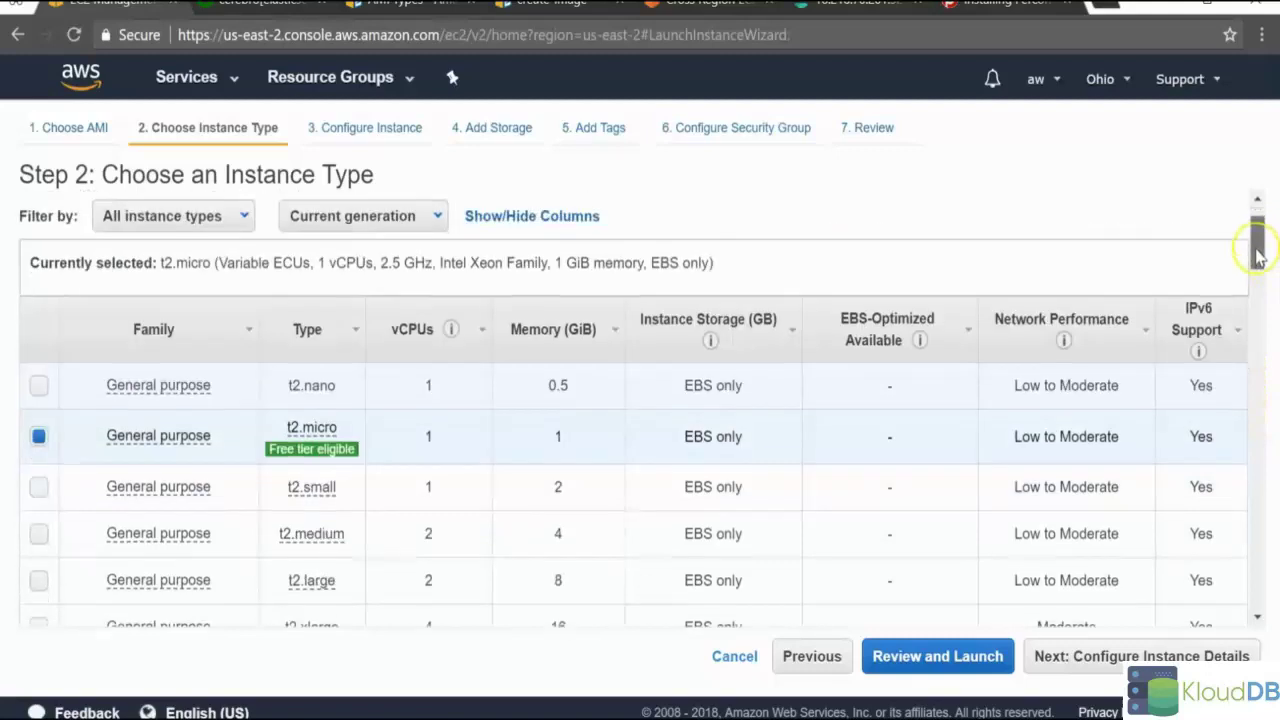
click(980, 653)
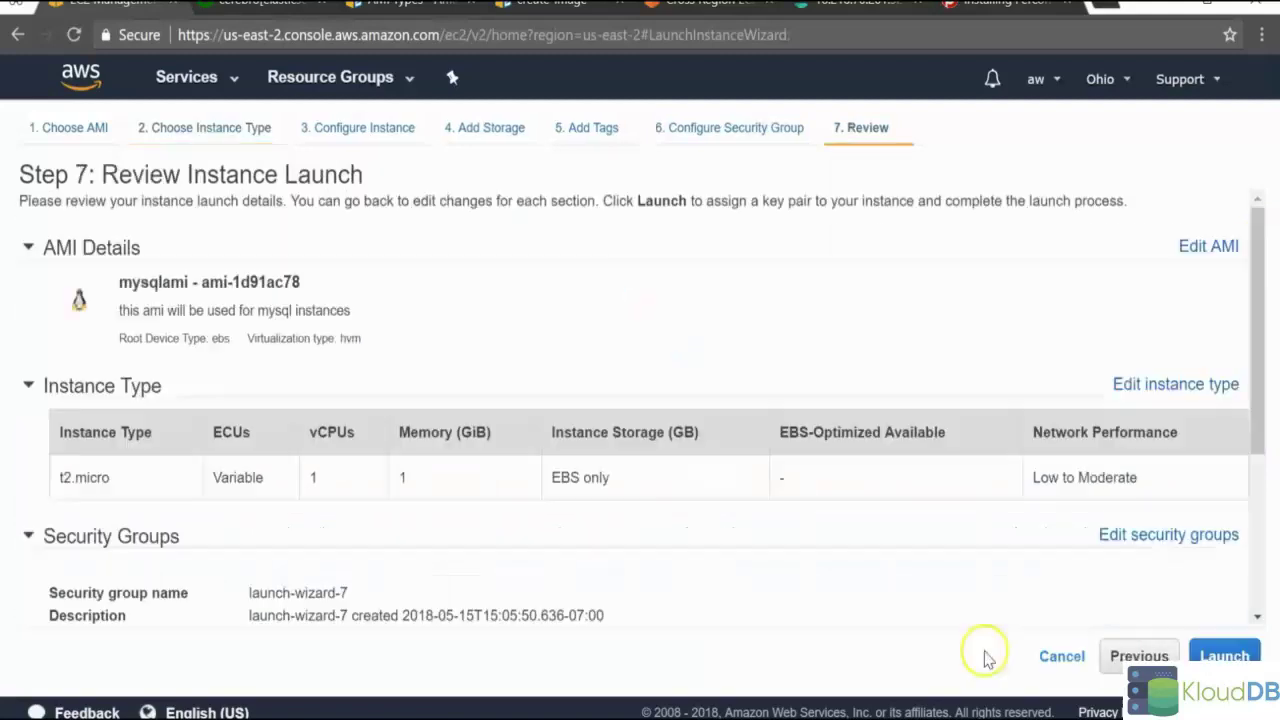
Step: Launch the instance with the existing key pair testaccess, acknowledging access to its private key file
click(1222, 656)
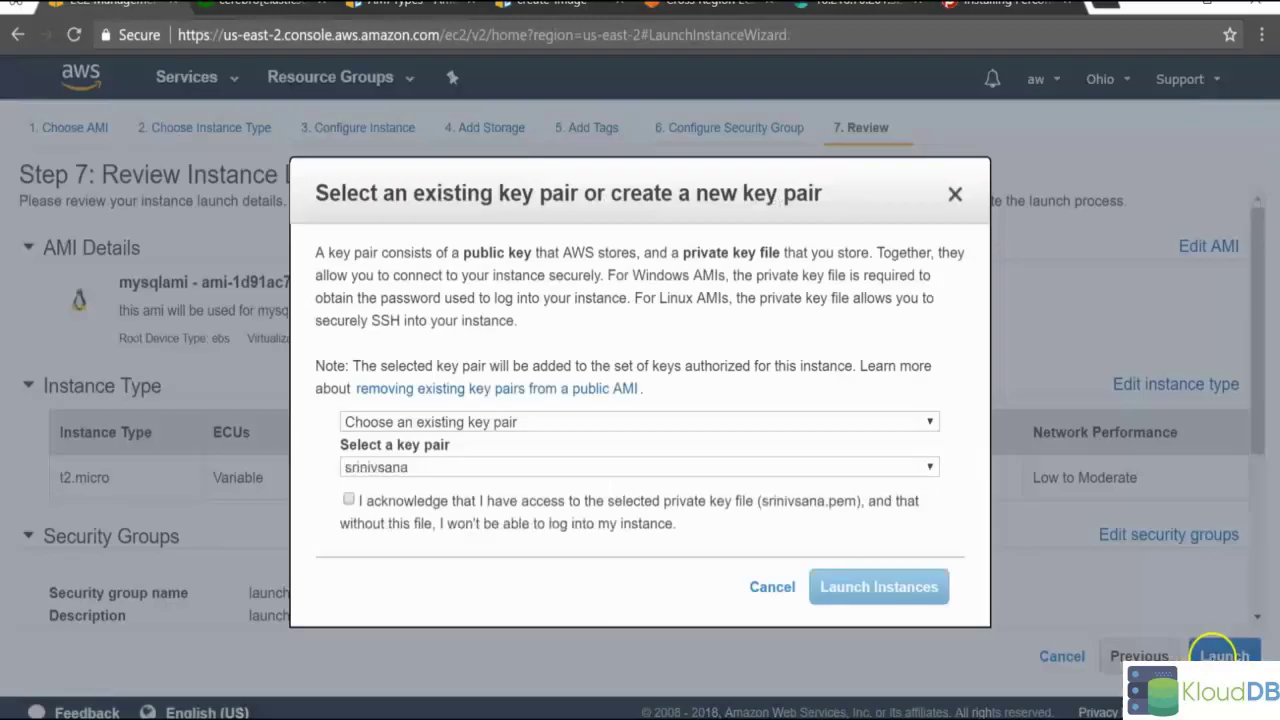
click(784, 467)
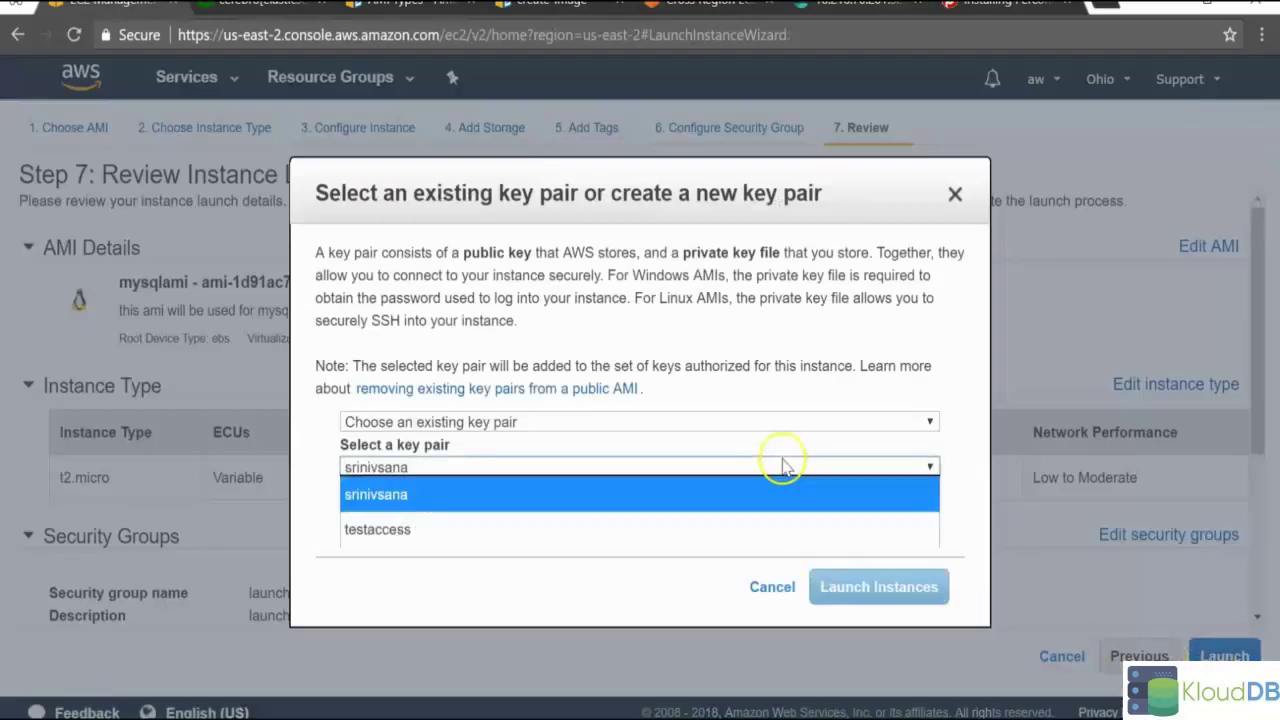
click(734, 526)
click(727, 503)
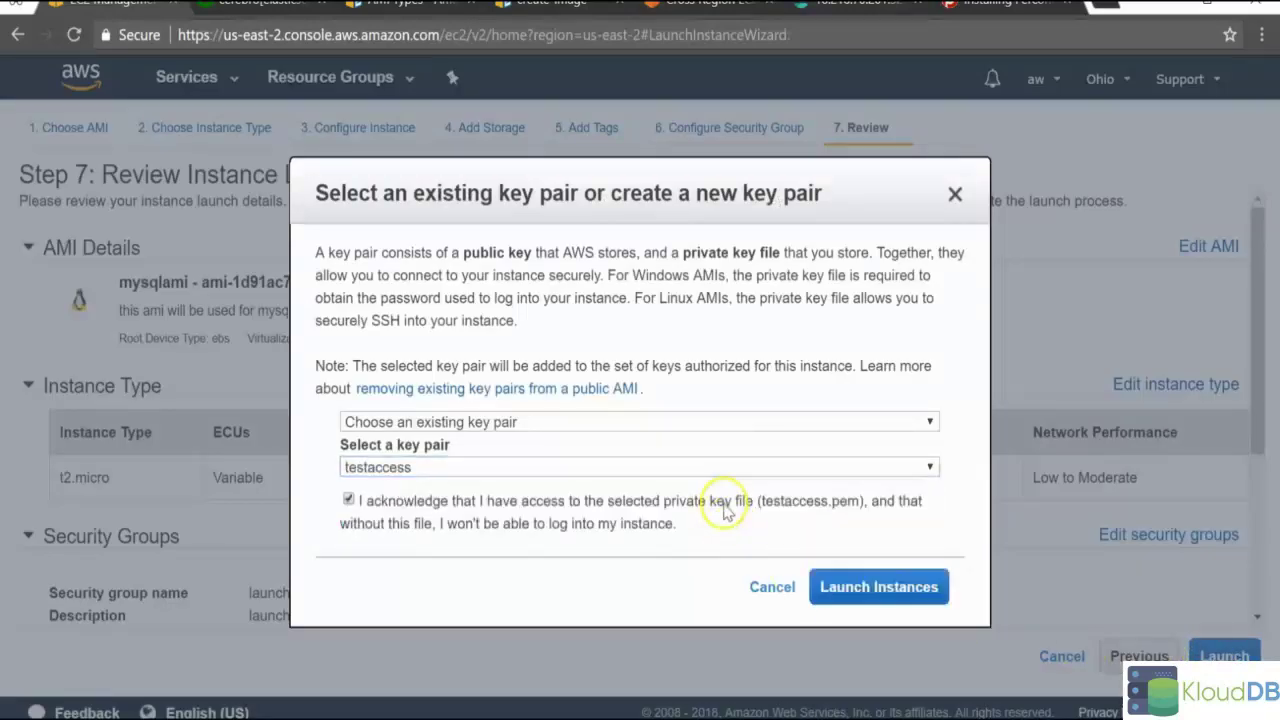
click(852, 597)
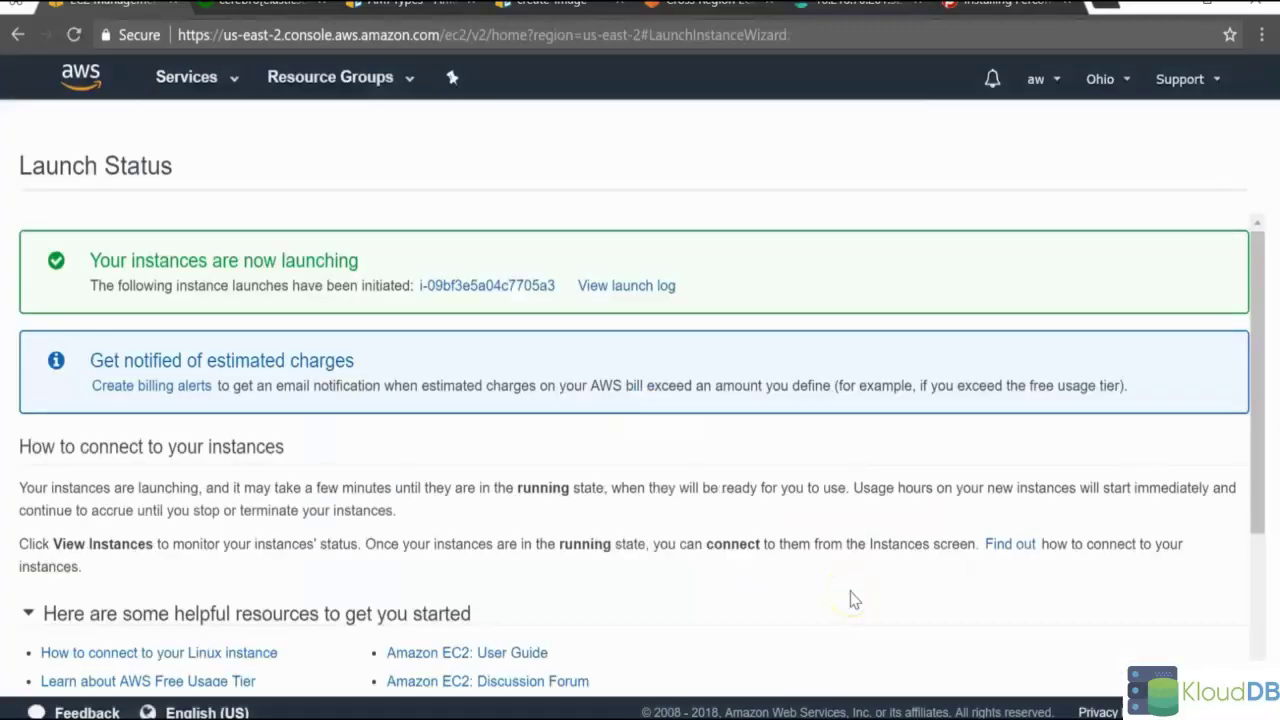
Step: Open the newly launched instance in the instances list, reload its status, and copy its IPv4 public IP
click(515, 287)
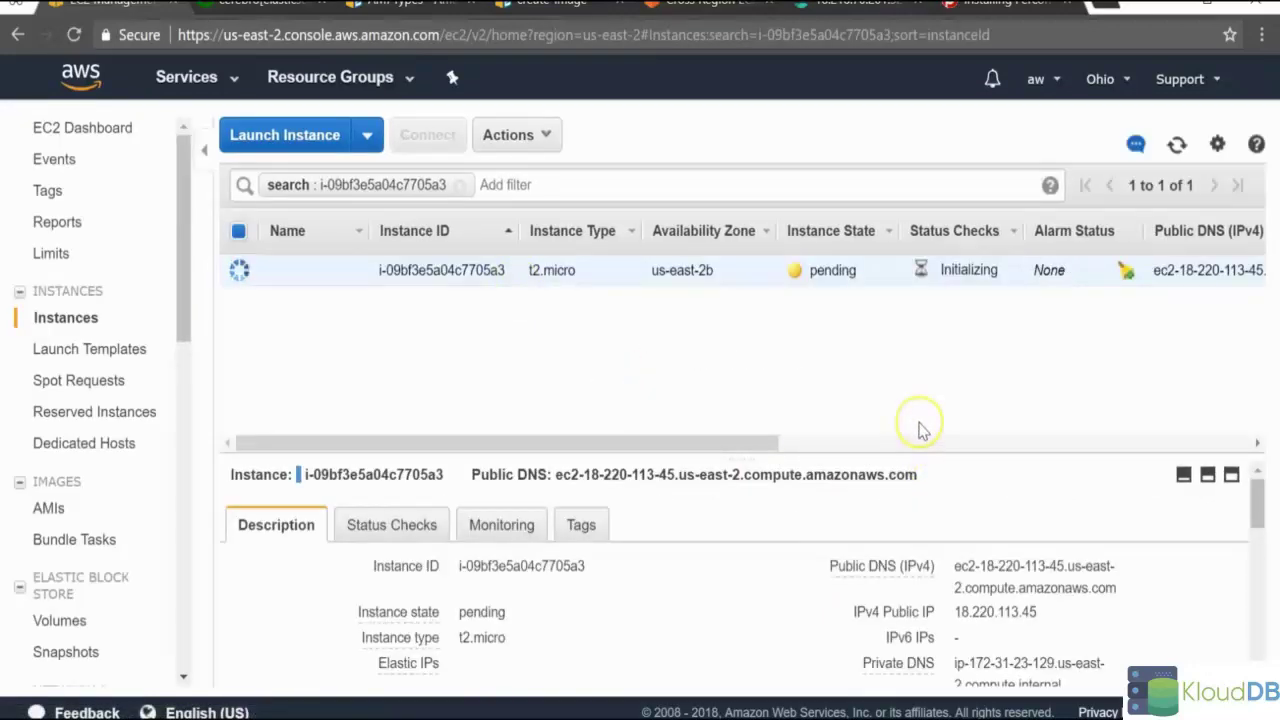
drag(871, 271, 798, 275)
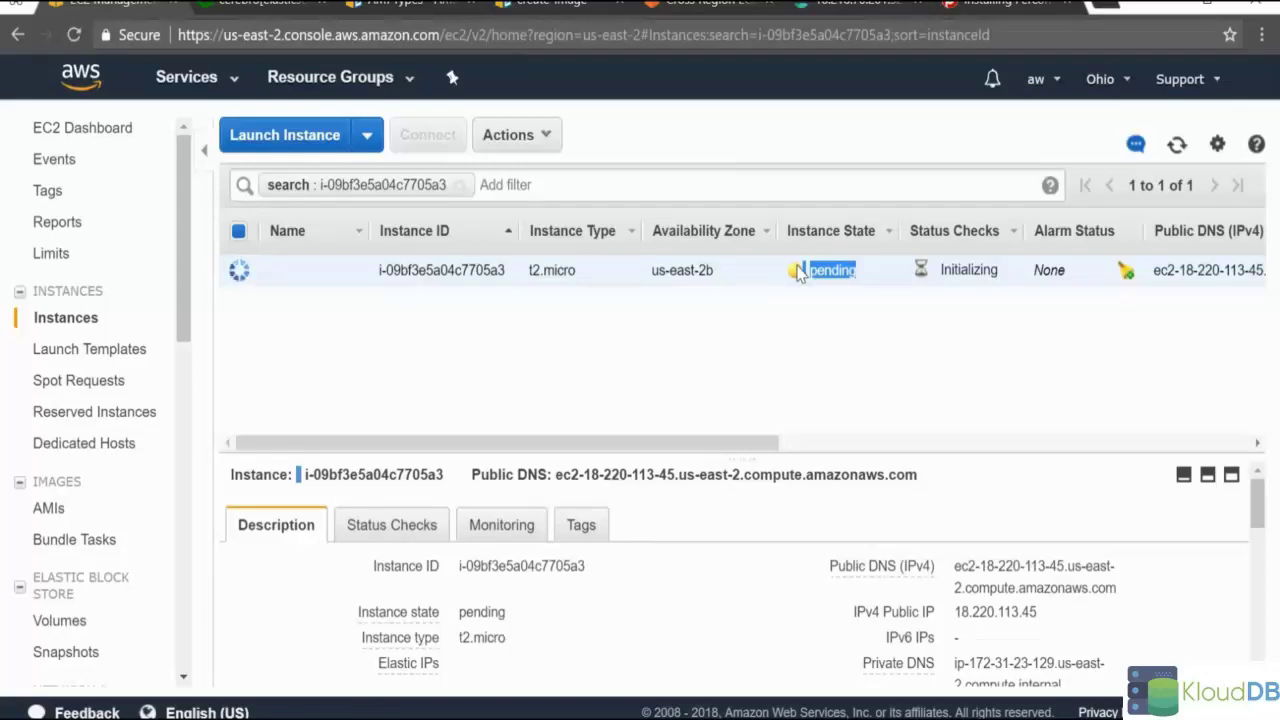
mouse_move(1042, 618)
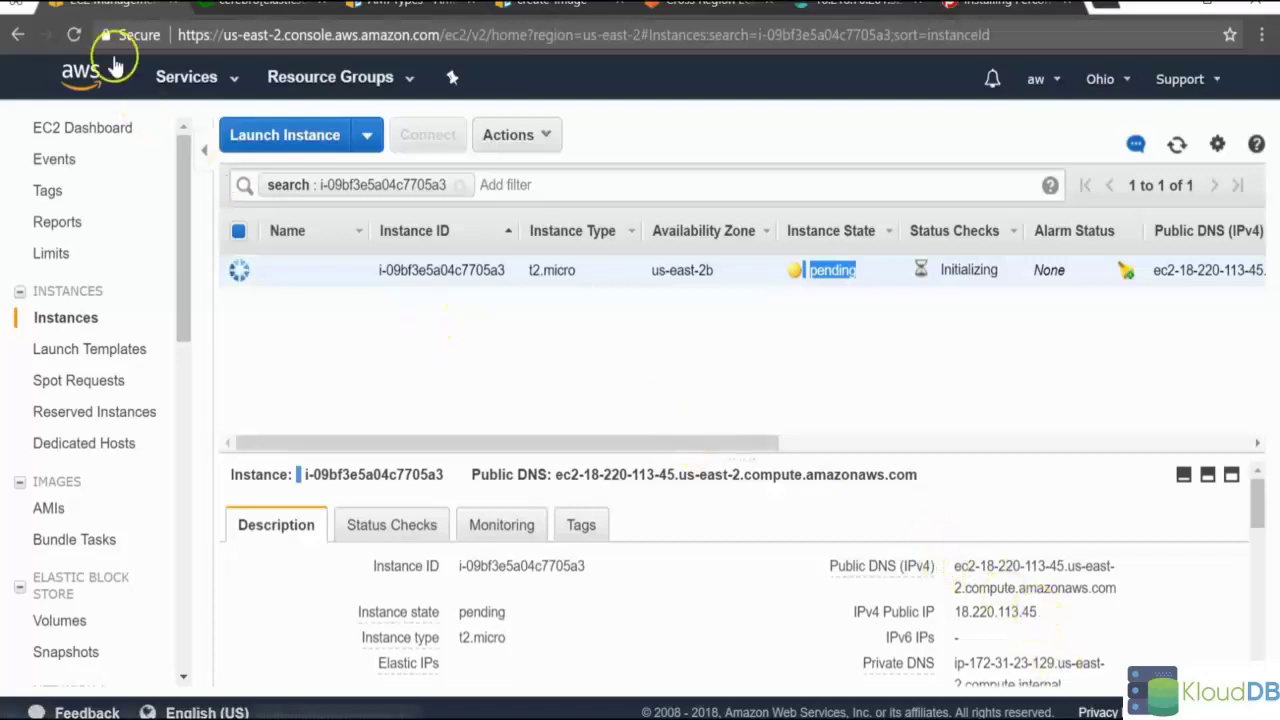
click(75, 36)
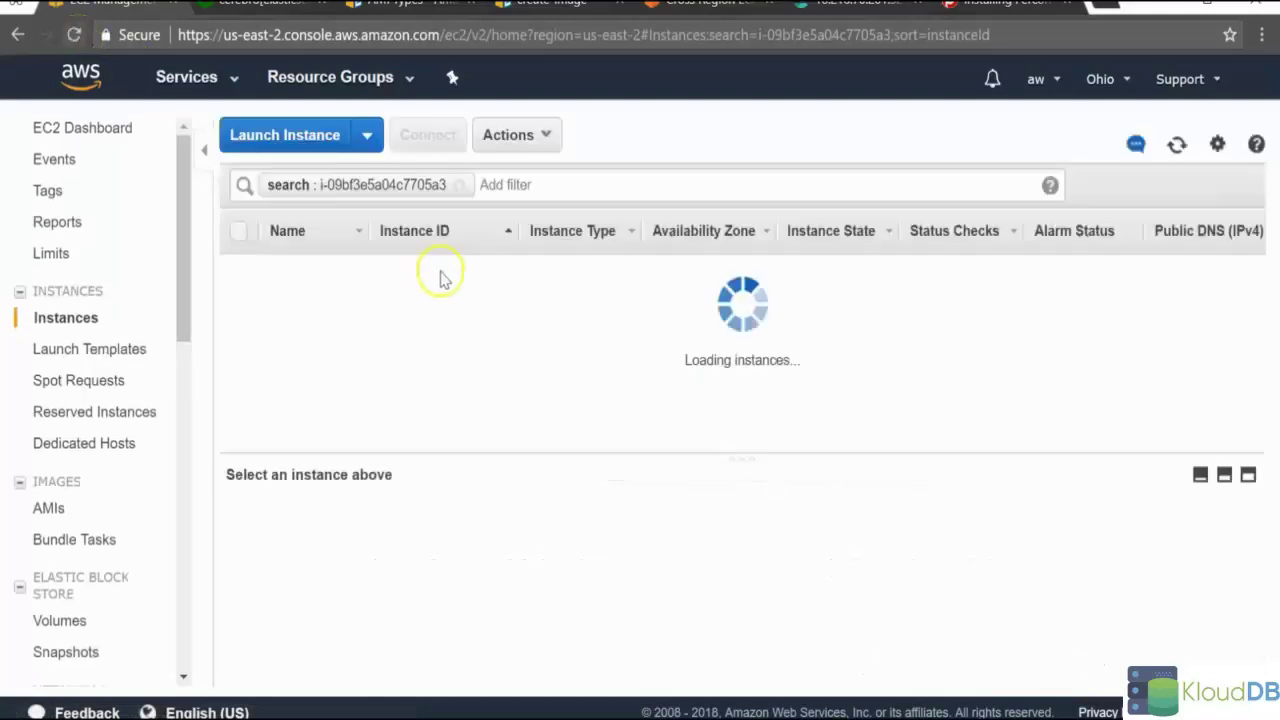
mouse_move(1038, 613)
drag(1038, 613, 956, 608)
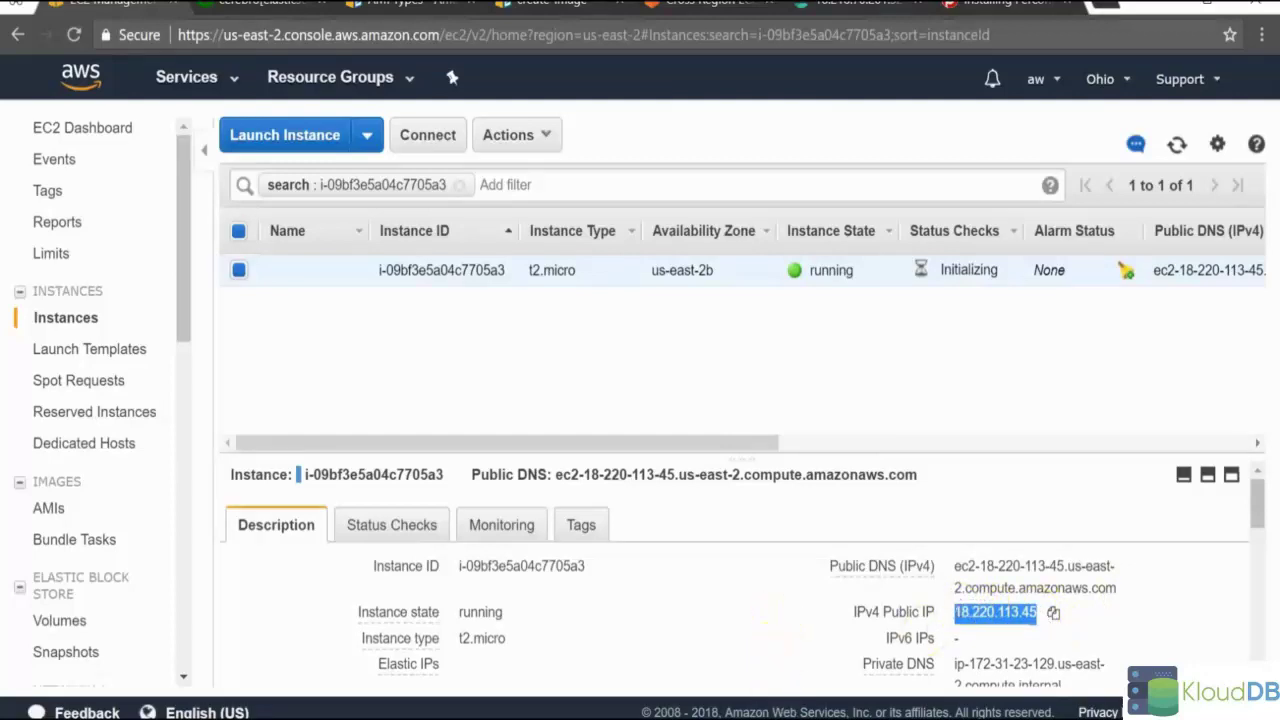
key(alt+Tab)
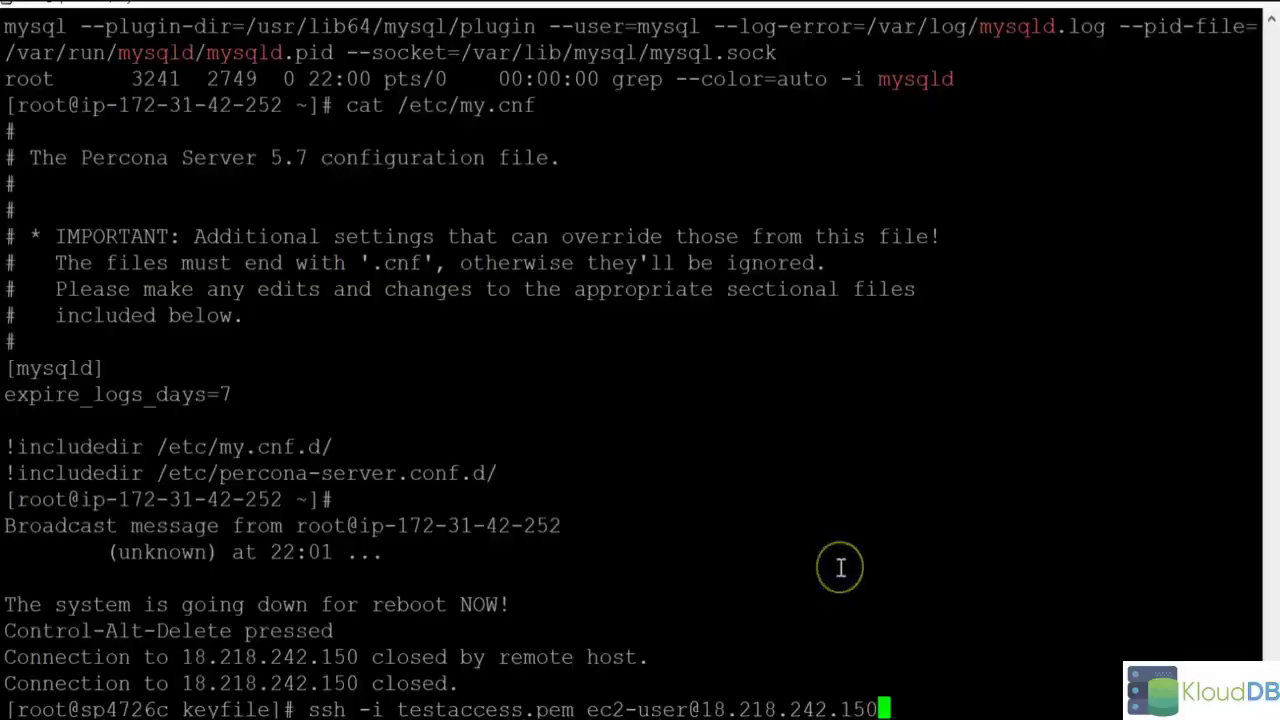
key(BackSpace)
key(BackSpace)
key(BackSpace)
key(BackSpace)
key(BackSpace)
key(BackSpace)
key(BackSpace)
key(BackSpace)
key(BackSpace)
key(BackSpace)
key(BackSpace)
key(BackSpace)
key(BackSpace)
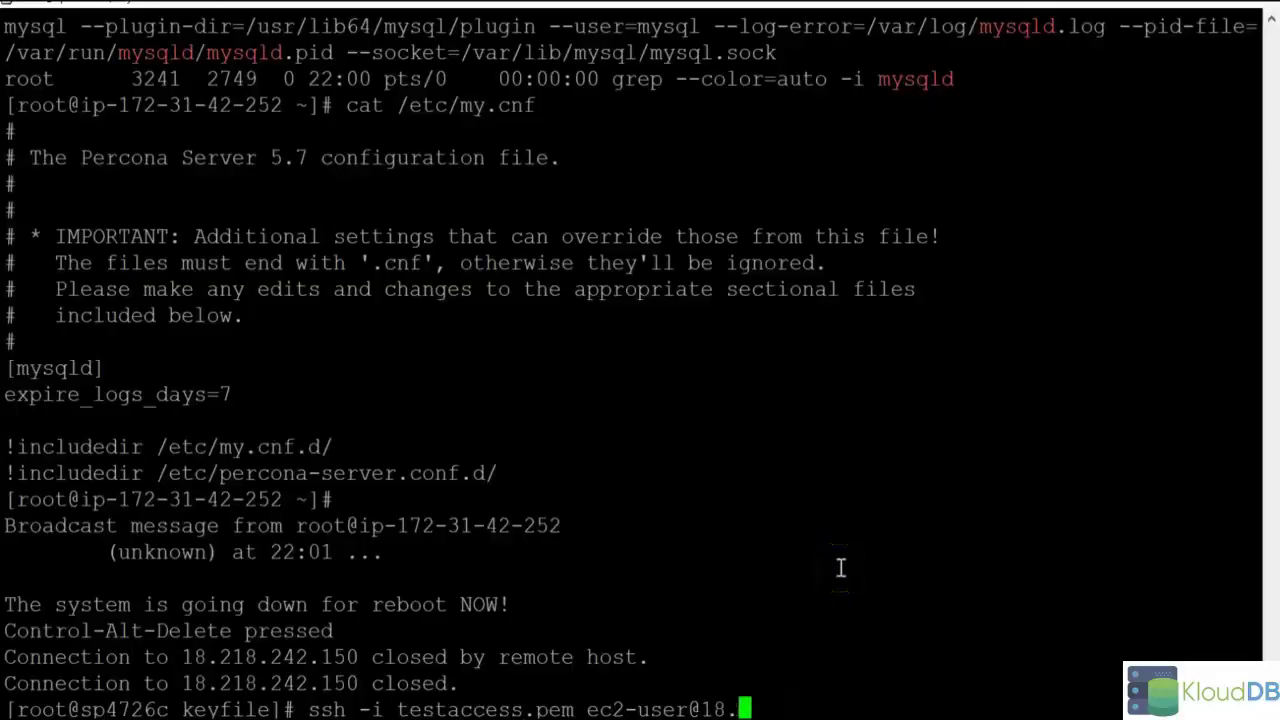
key(BackSpace)
key(ctrl+shift+v)
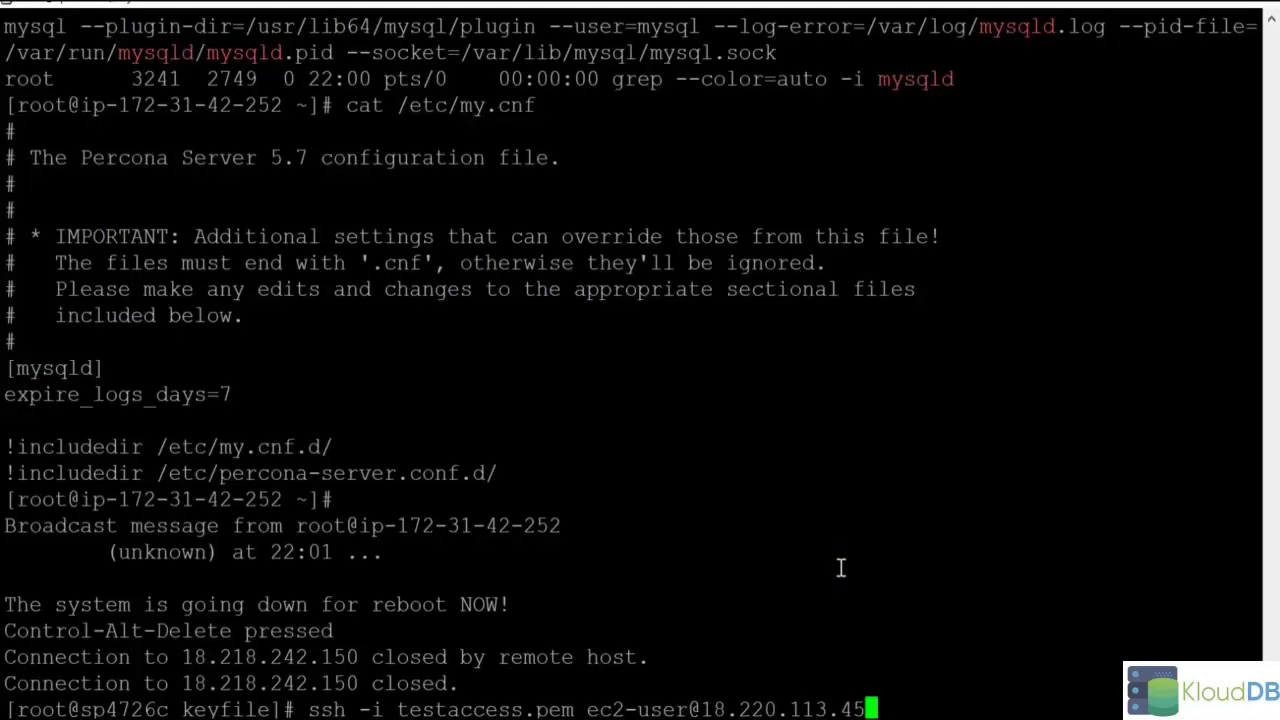
key(Return)
text(yes)
key(Return)
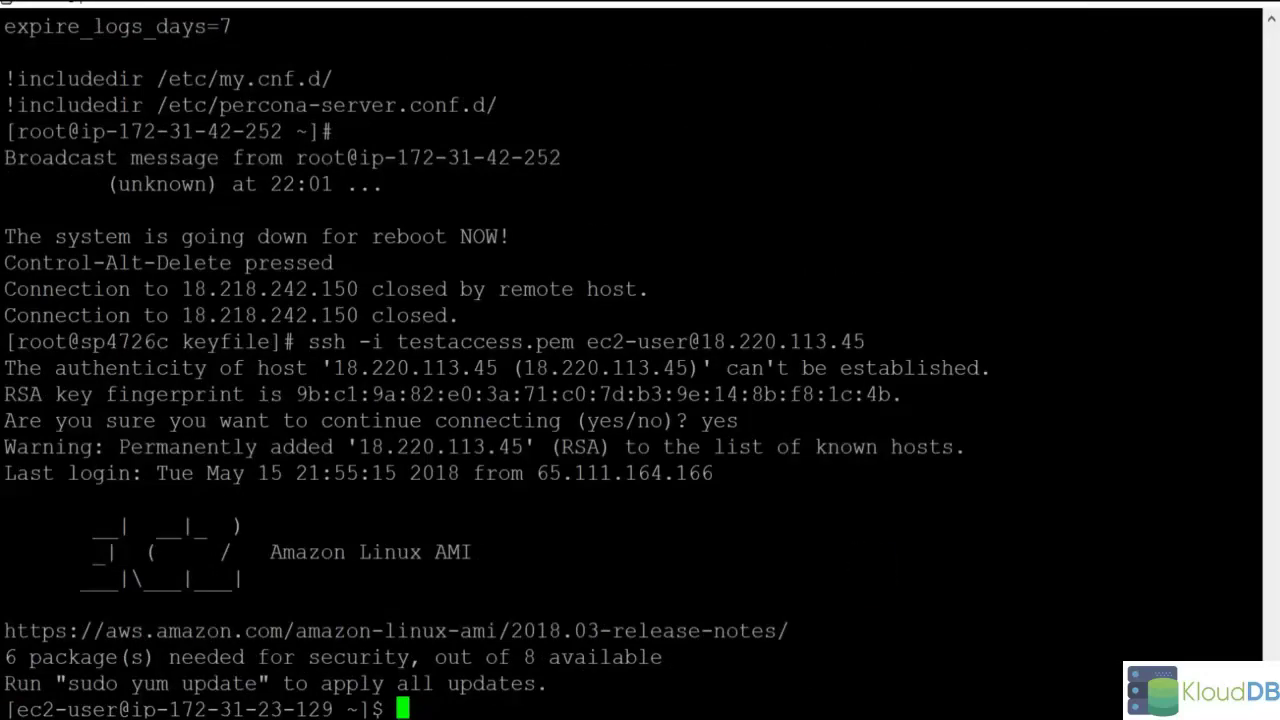
Step: Switch to the root account on the new instance with sudo su -
click(1189, 643)
text(sudo su -)
key(Return)
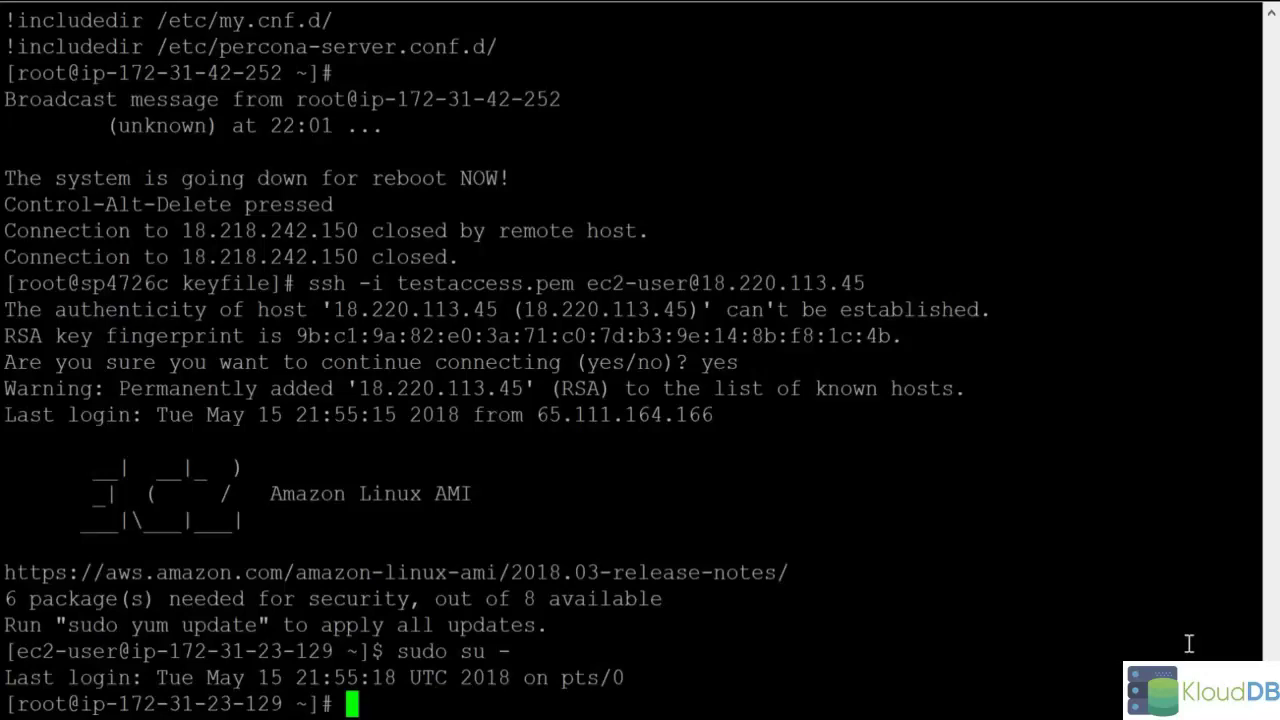
Step: Run rpm -qa | grep -i percona on the new instance and examine the installed Percona packages
text(rpm -)
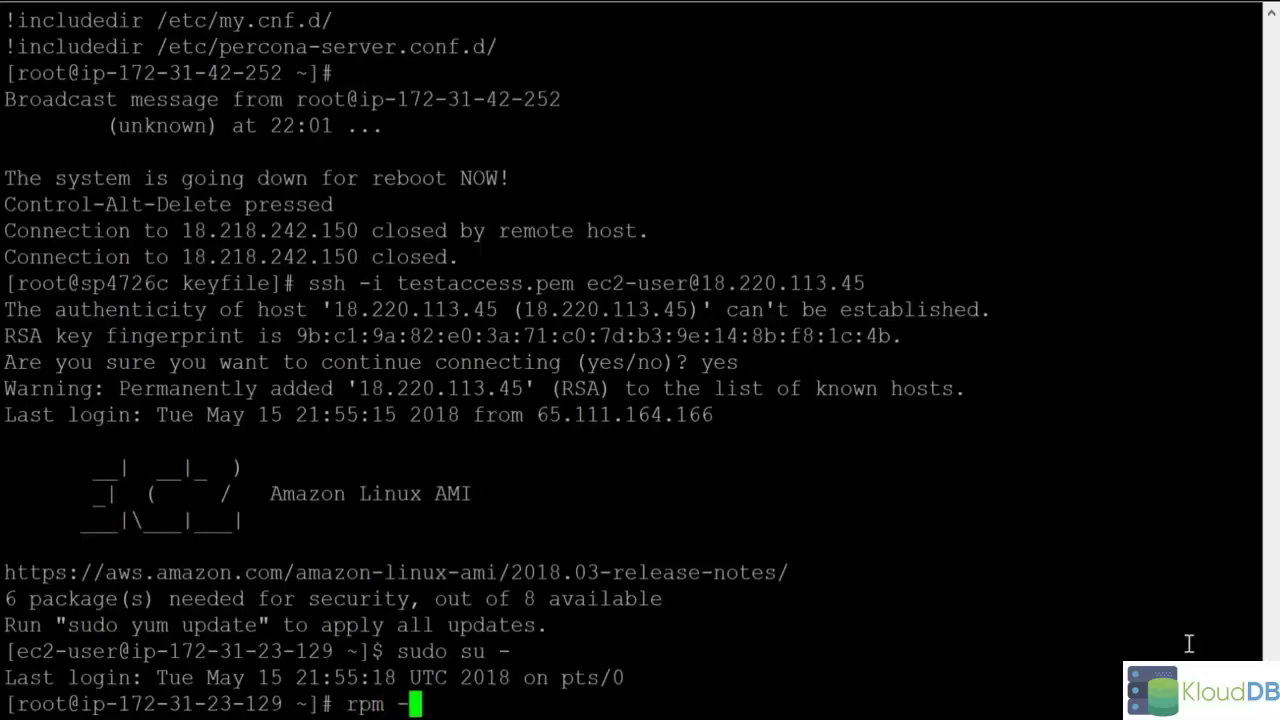
text(qa | grep =i)
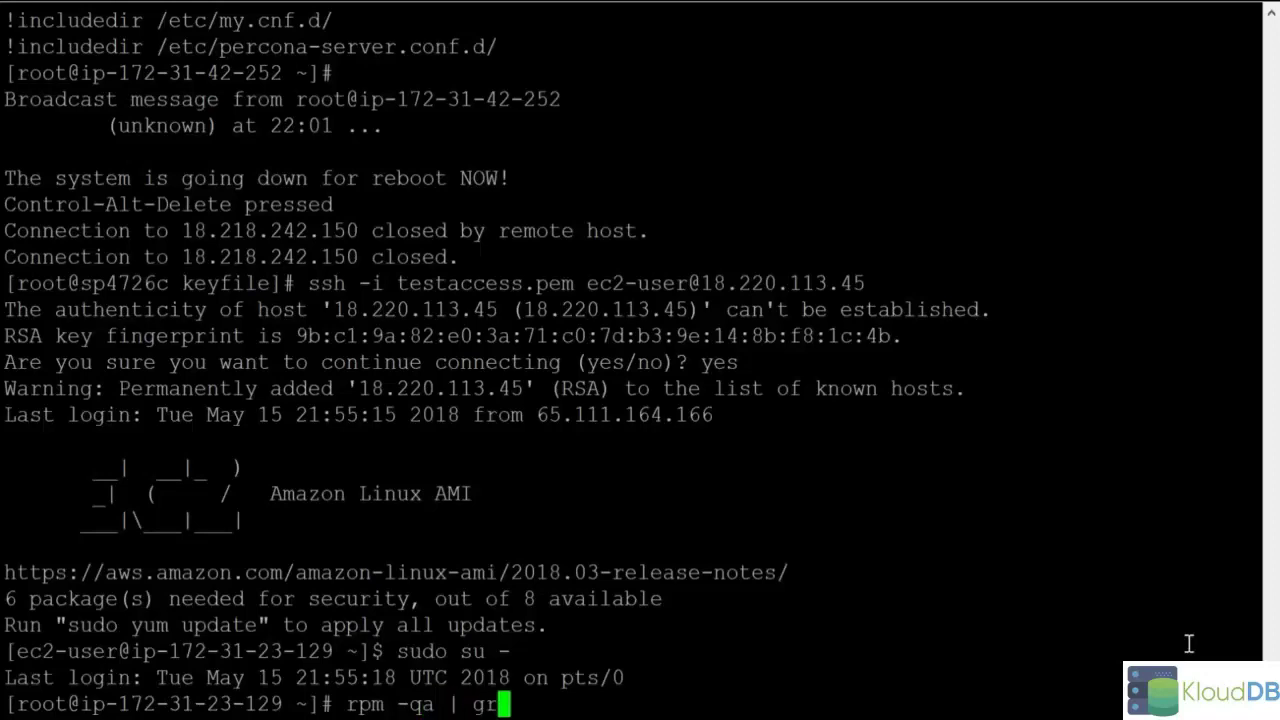
key(BackSpace)
key(BackSpace)
key(BackSpace)
text(-i perco)
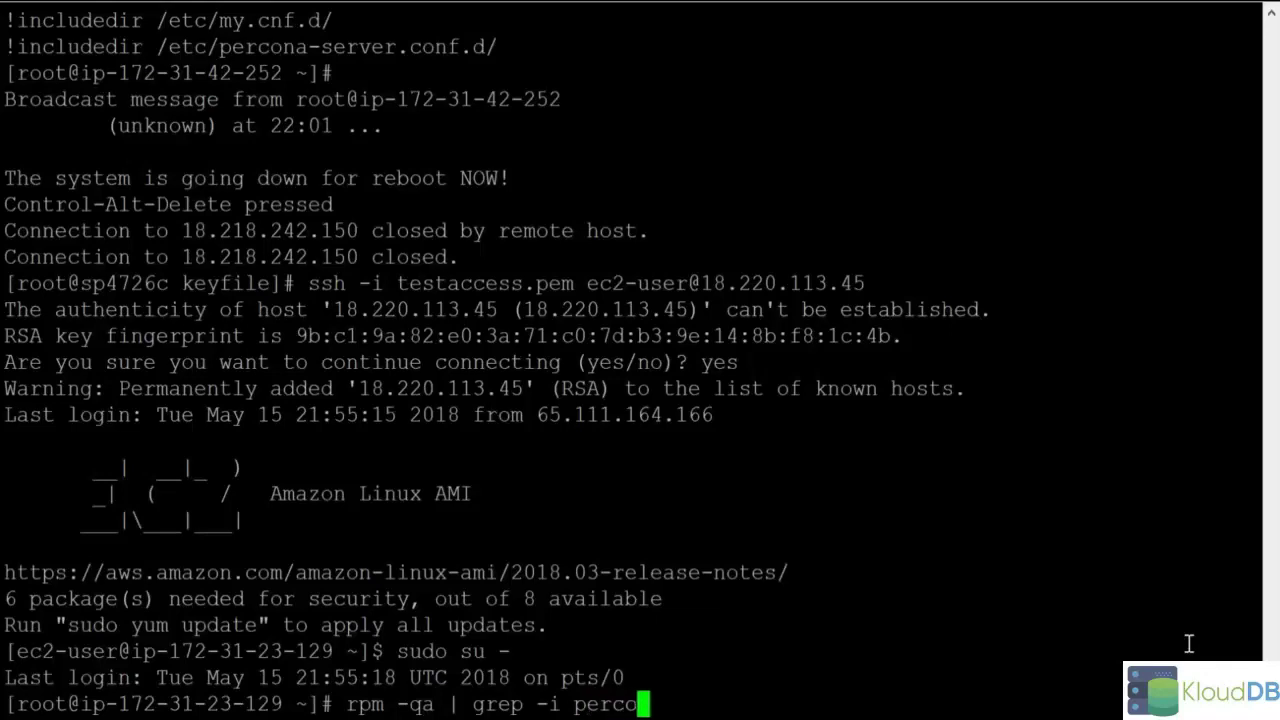
text(na)
key(Return)
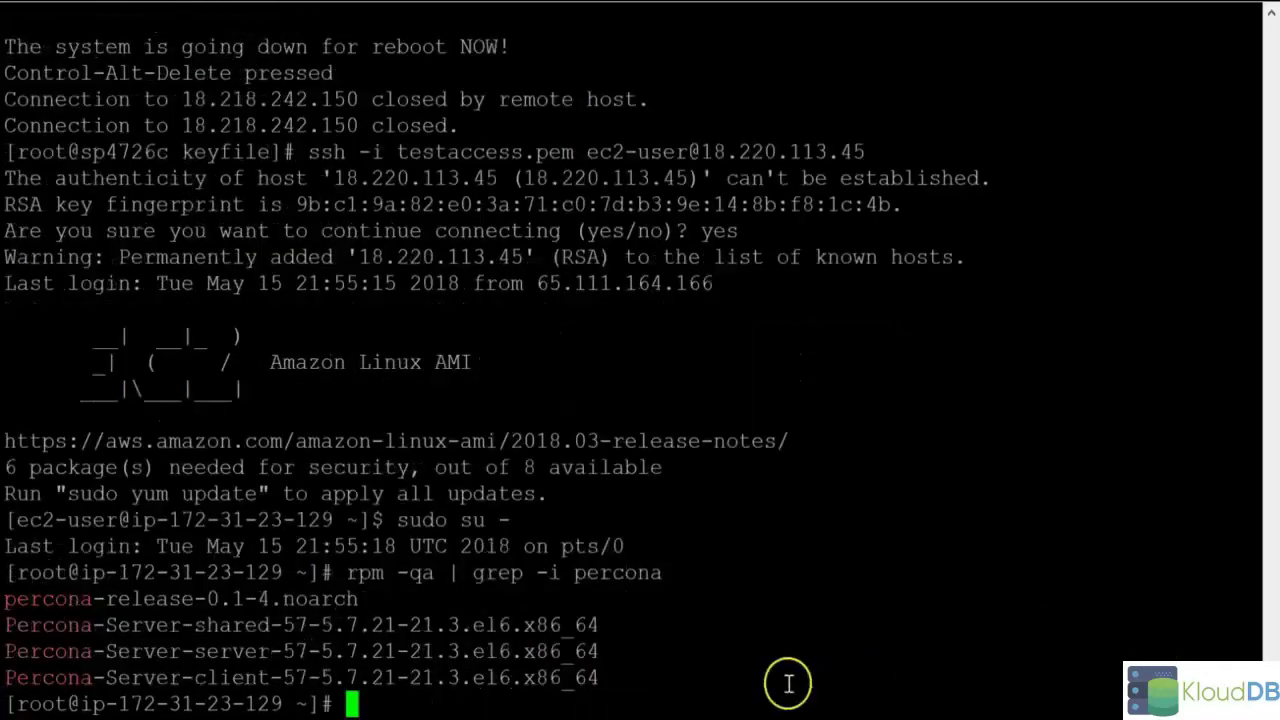
drag(614, 677, 2, 595)
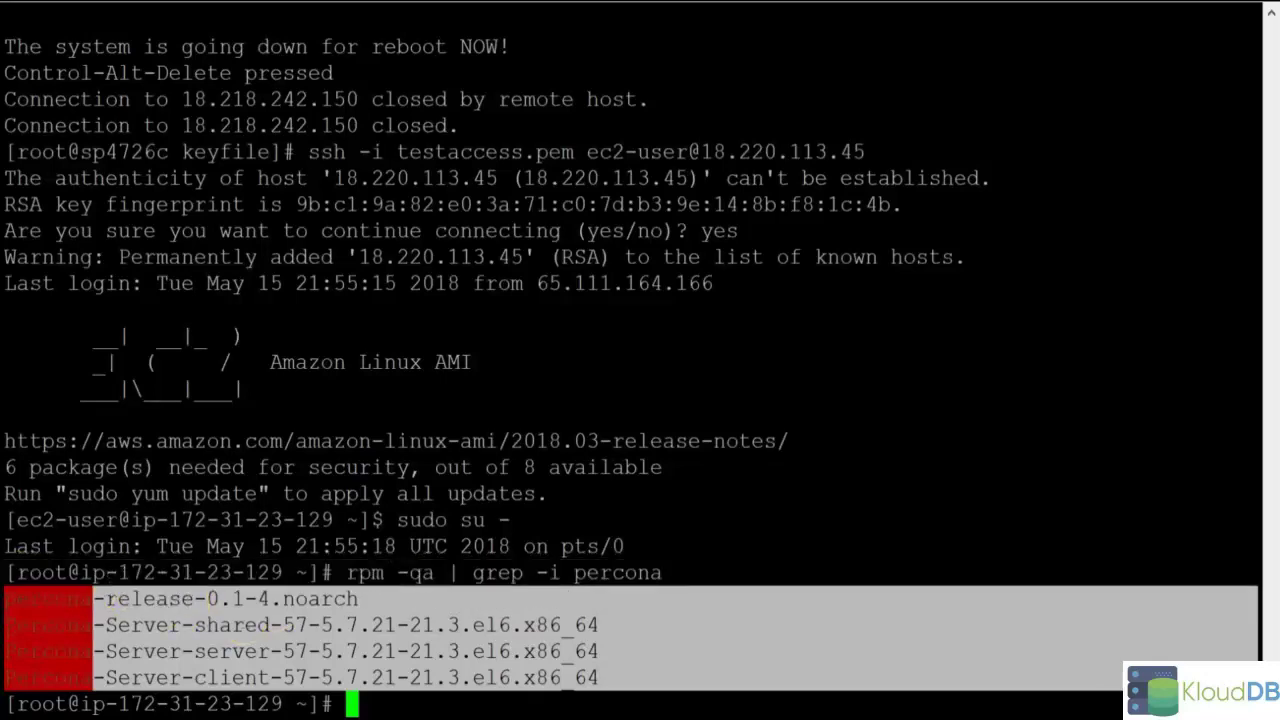
click(193, 500)
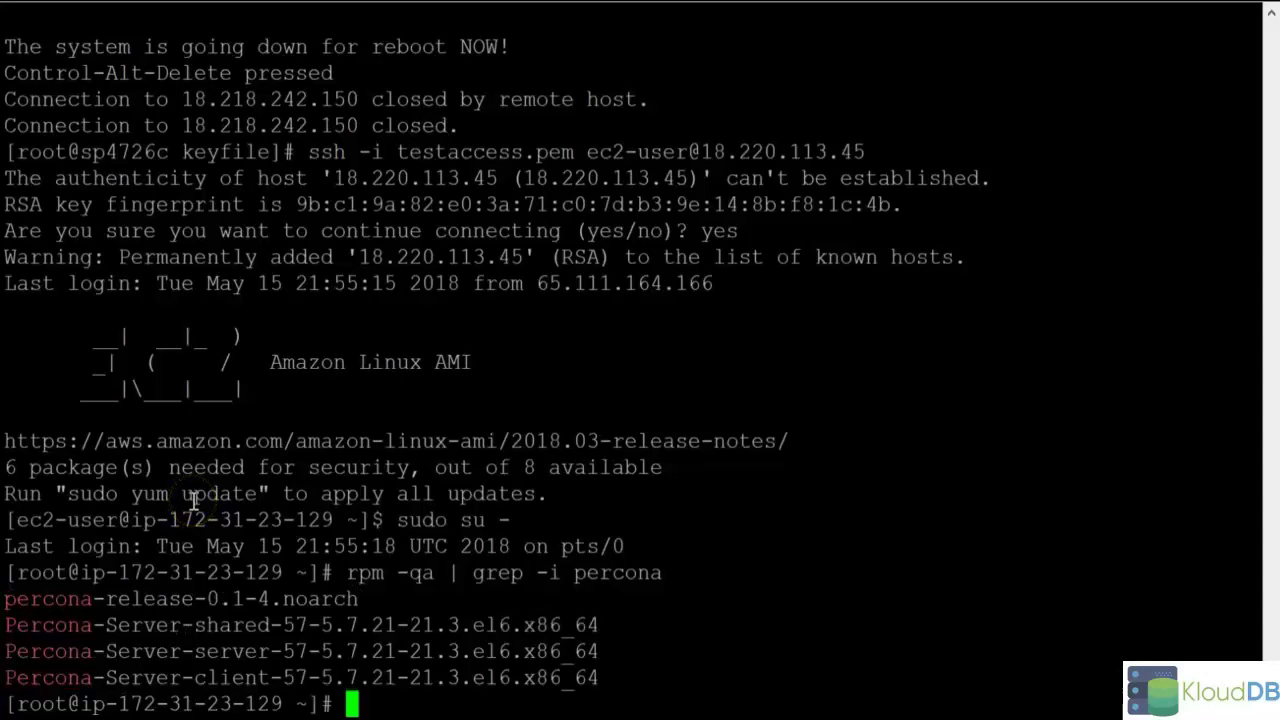
Step: Display /etc/my.cnf with cat and examine its [mysqld] section alongside the Percona package list
text(cat /etc/my.cnf)
key(Return)
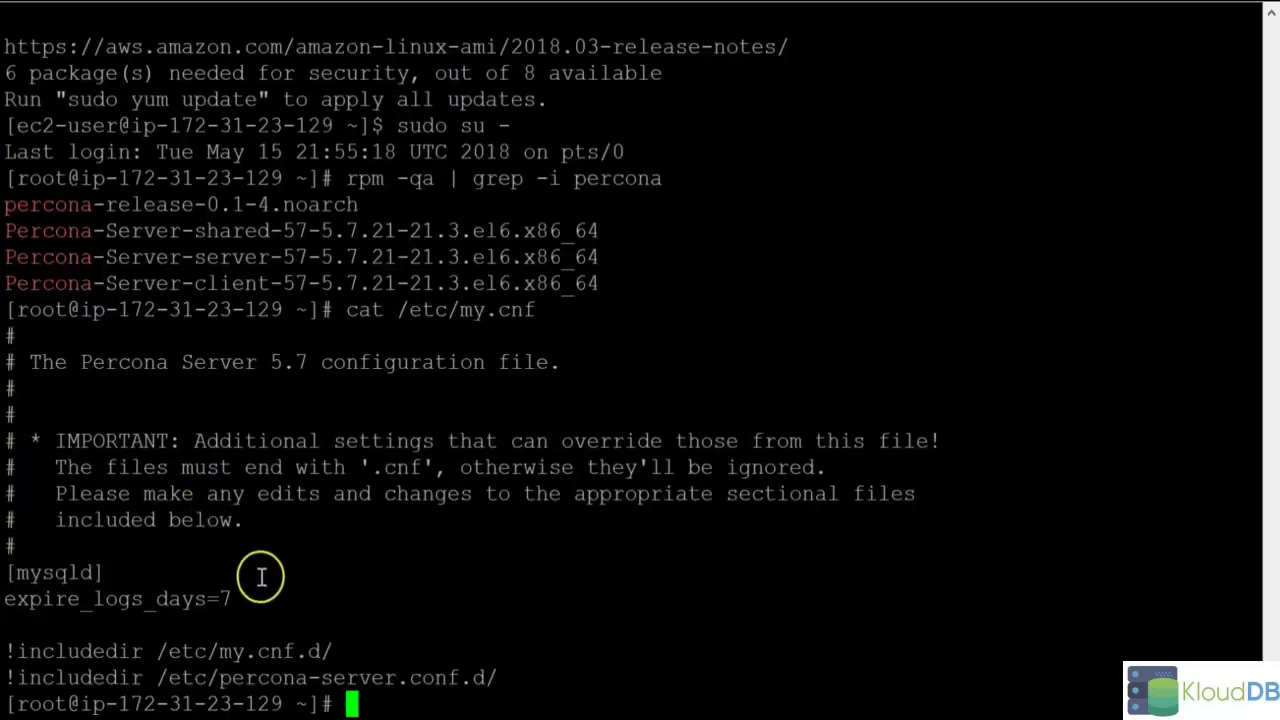
drag(251, 600, 155, 598)
drag(100, 566, 6, 575)
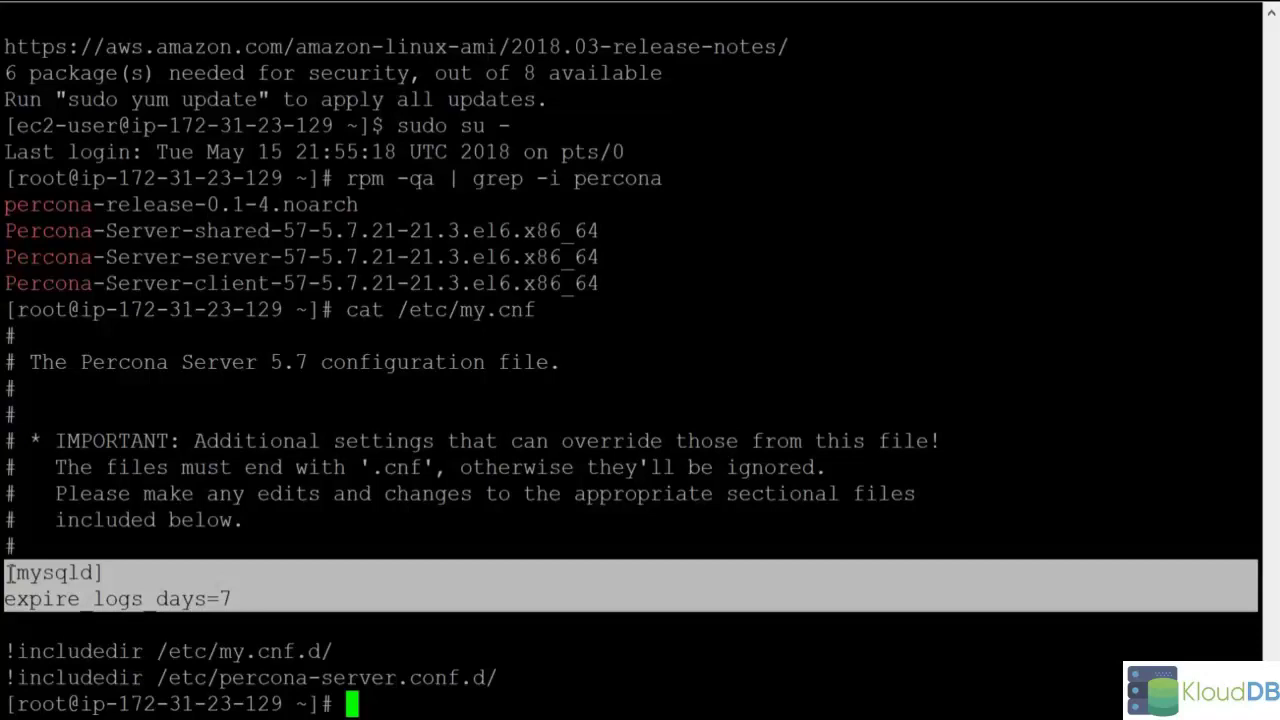
drag(600, 306, 14, 214)
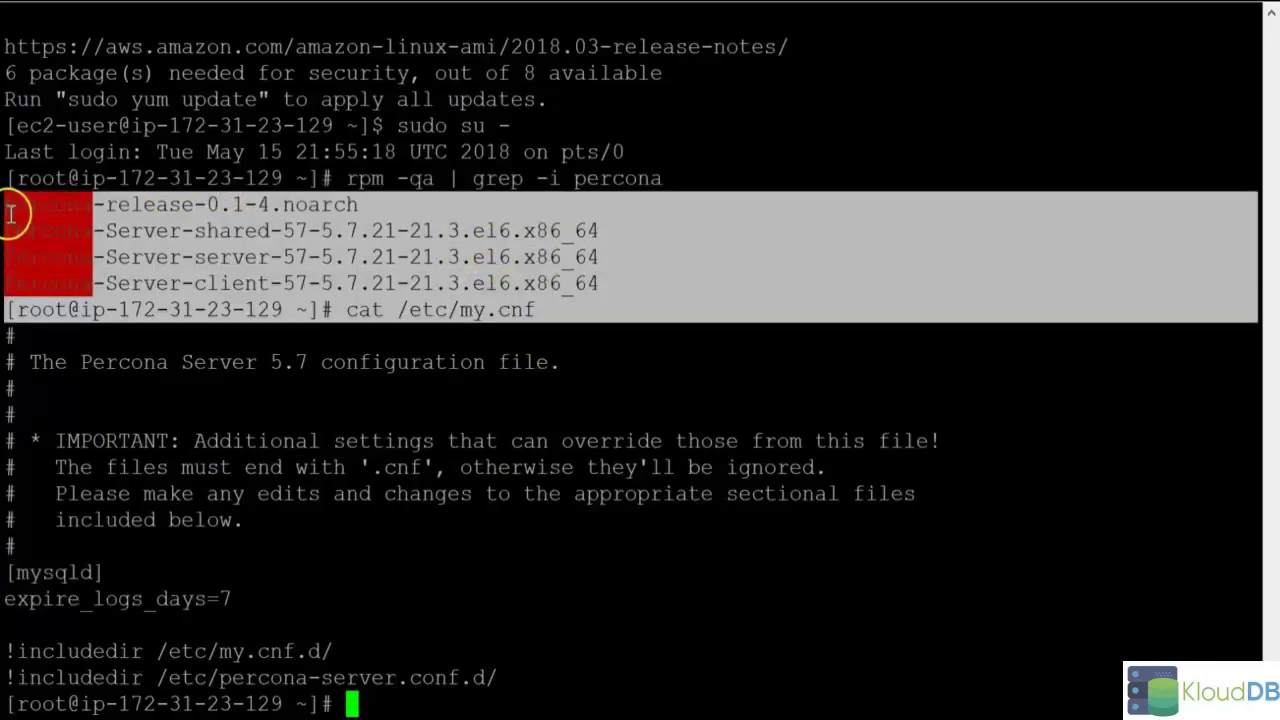
drag(246, 606, 42, 556)
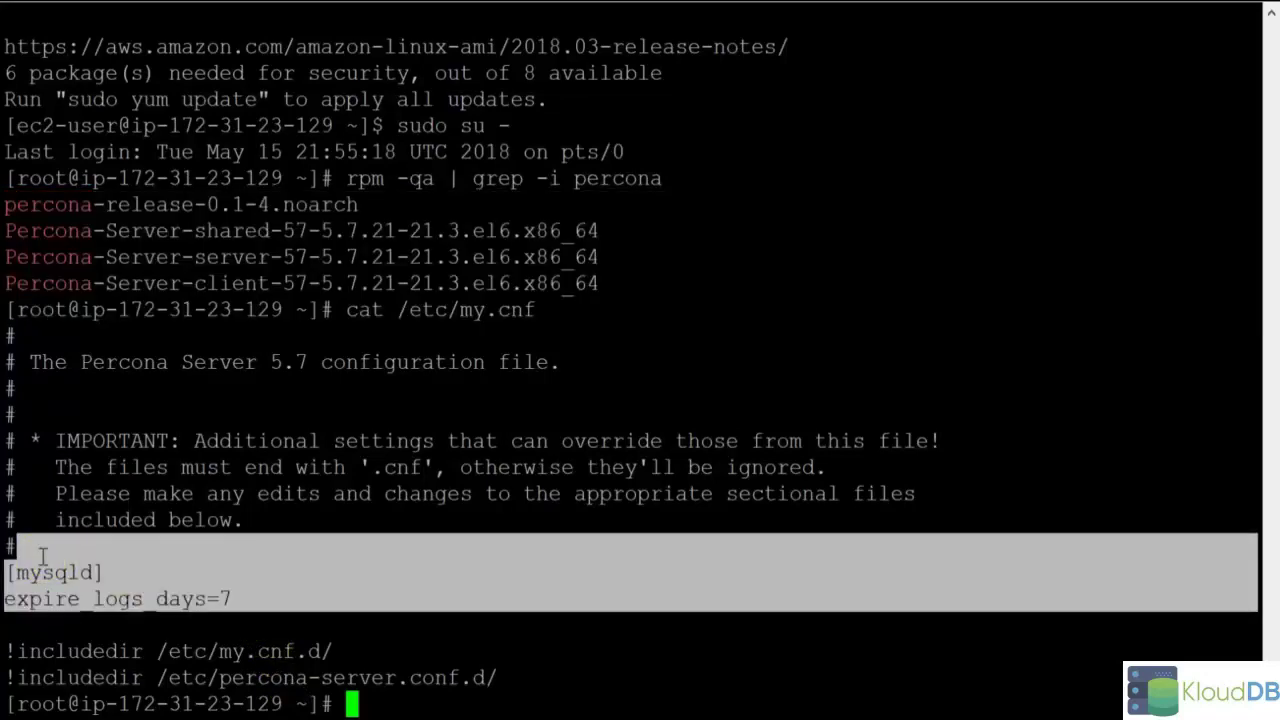
drag(277, 614, 8, 566)
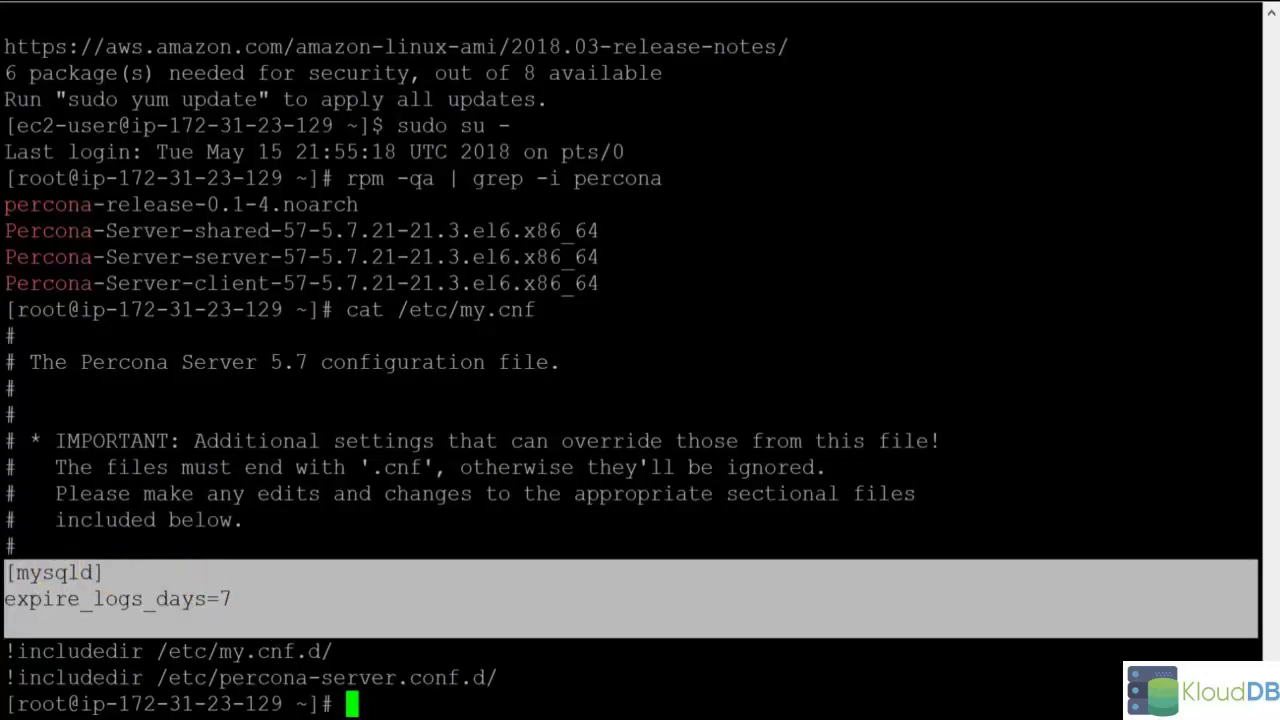